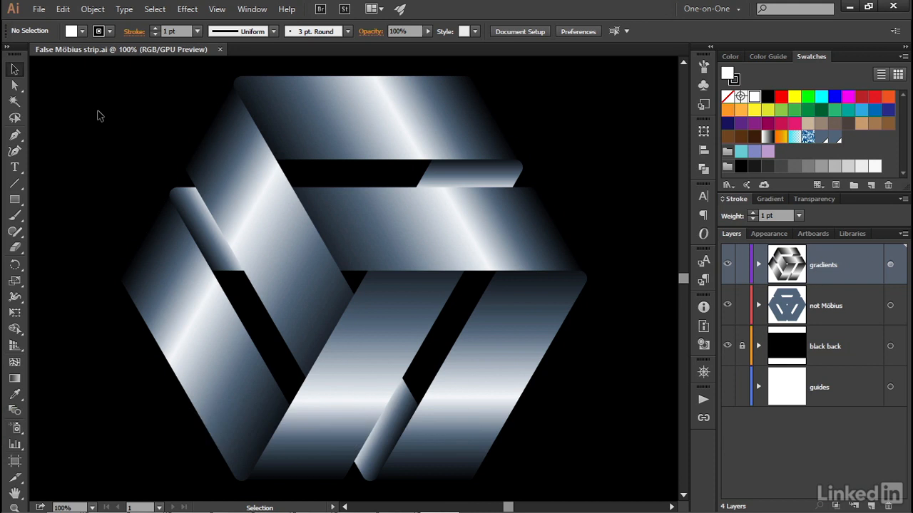
Step: Create a new document from the template "RGB with center guides.ait" and turn on Smart Guides
{"action": "left_click", "coordinate": [40, 10]}
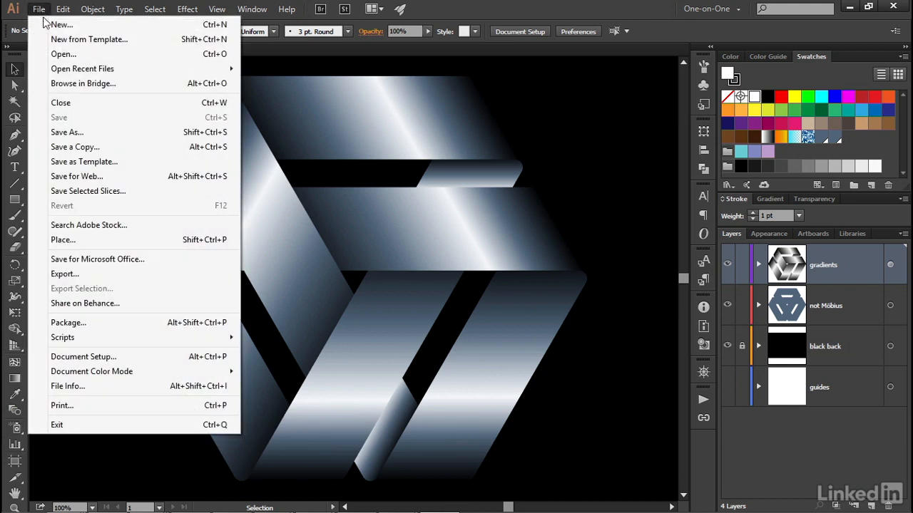
{"action": "left_click", "coordinate": [175, 46]}
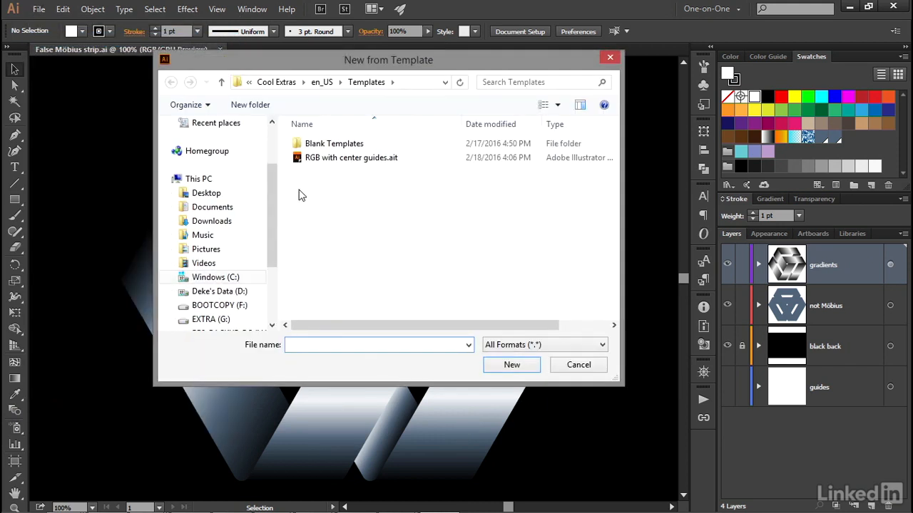
{"action": "left_click", "coordinate": [298, 164]}
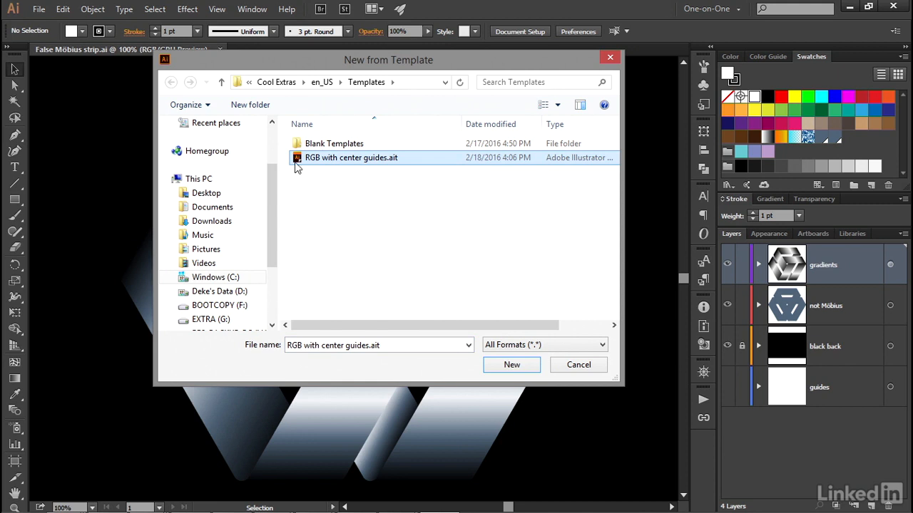
{"action": "double_click", "coordinate": [296, 164]}
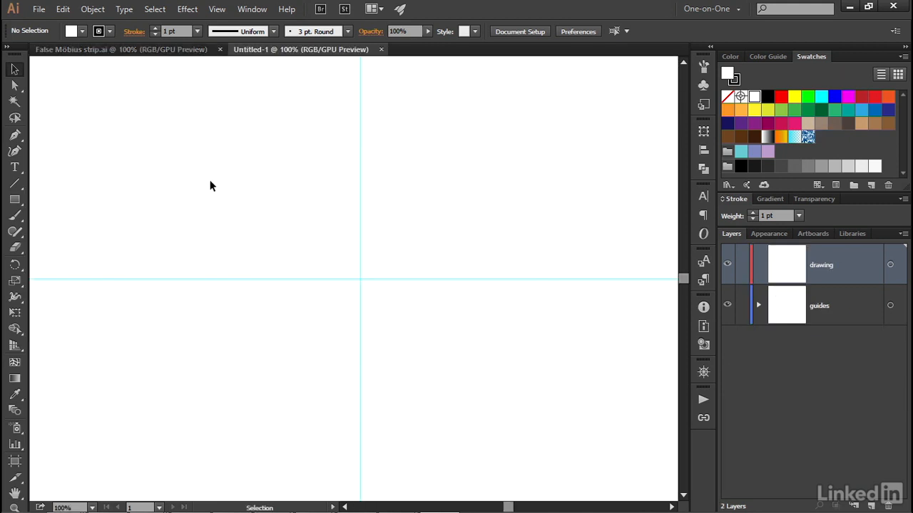
{"action": "left_click", "coordinate": [217, 9]}
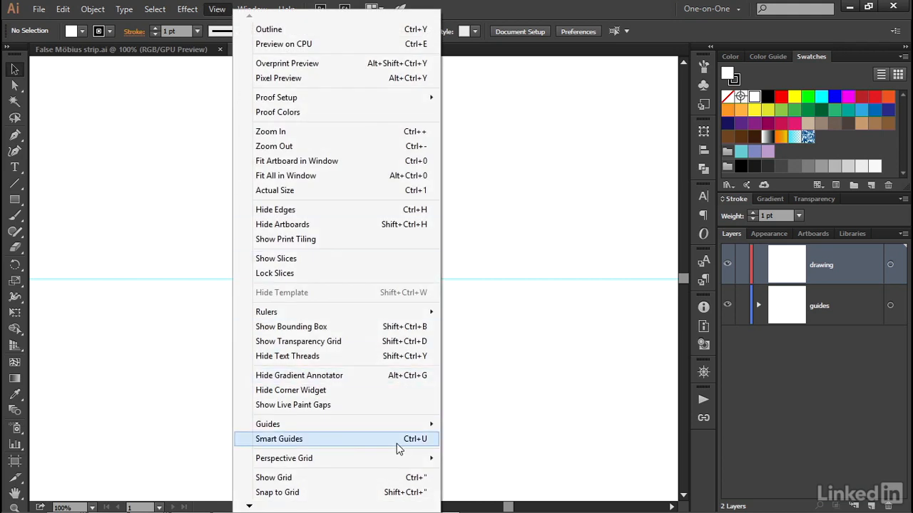
{"action": "left_click", "coordinate": [378, 440]}
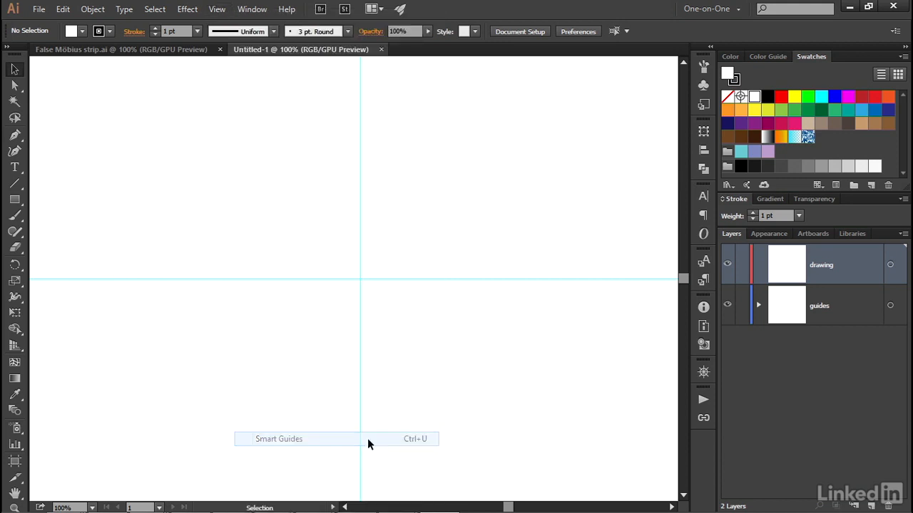
Step: Create a six-sided polygon with a 350 pt radius centred on the intersection of the two guides
{"action": "left_click", "coordinate": [15, 203]}
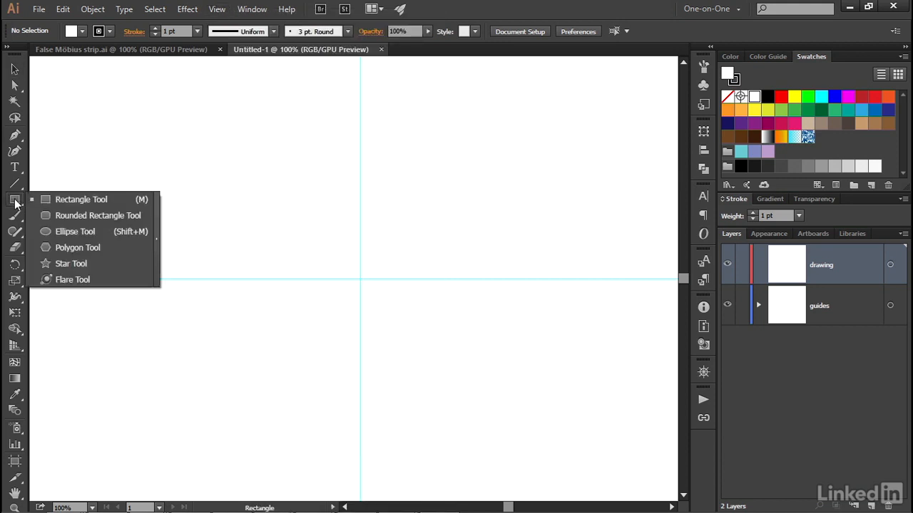
{"action": "left_click", "coordinate": [114, 247]}
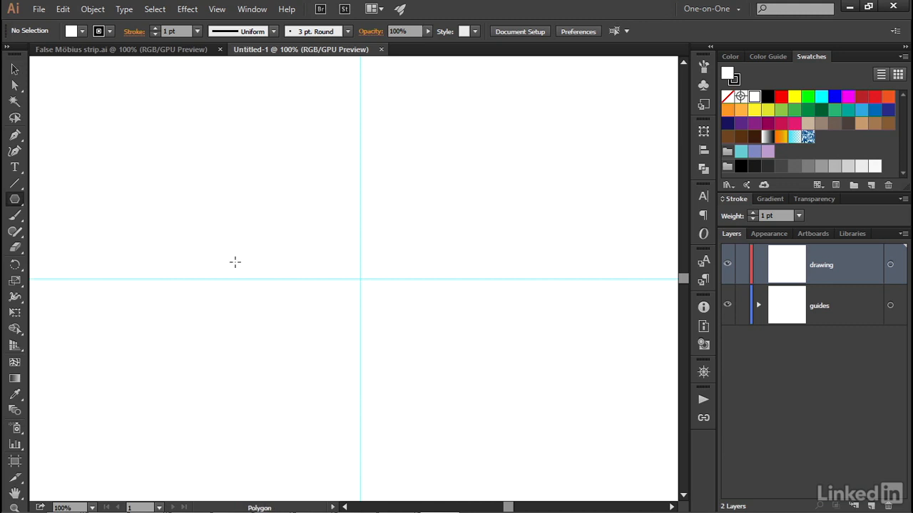
{"action": "left_click", "coordinate": [360, 279]}
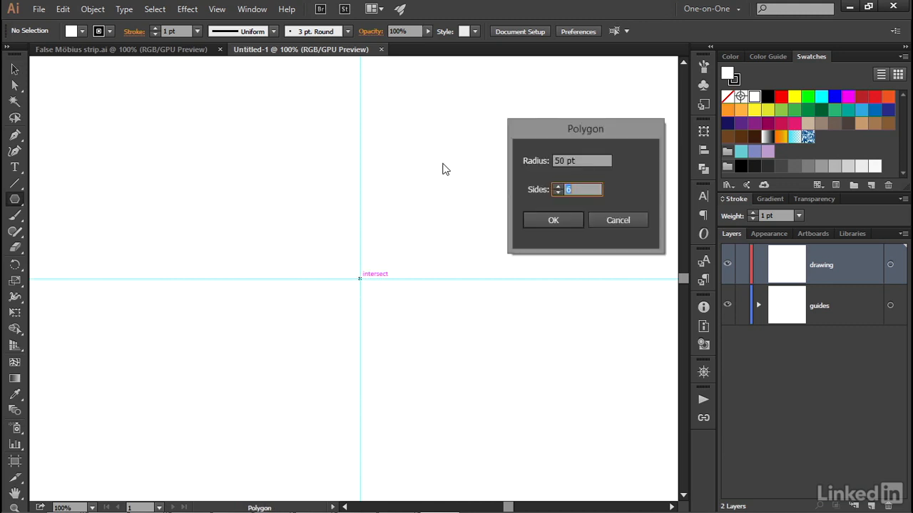
{"action": "type", "text": "6"}
{"action": "left_click", "coordinate": [553, 161]}
{"action": "type", "text": "3"}
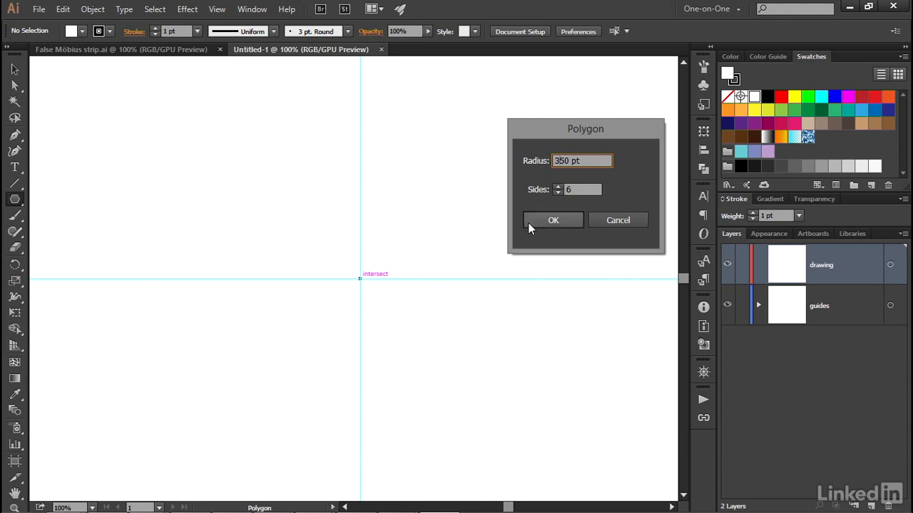
{"action": "left_click", "coordinate": [540, 220]}
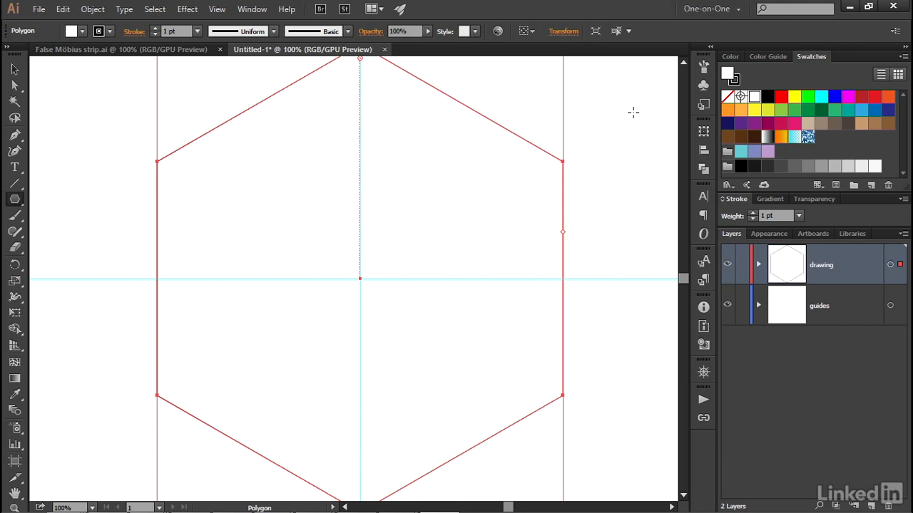
Step: Set the hexagon's polygon angle to 0° and its corner radius to 12 pt
{"action": "left_click", "coordinate": [253, 9]}
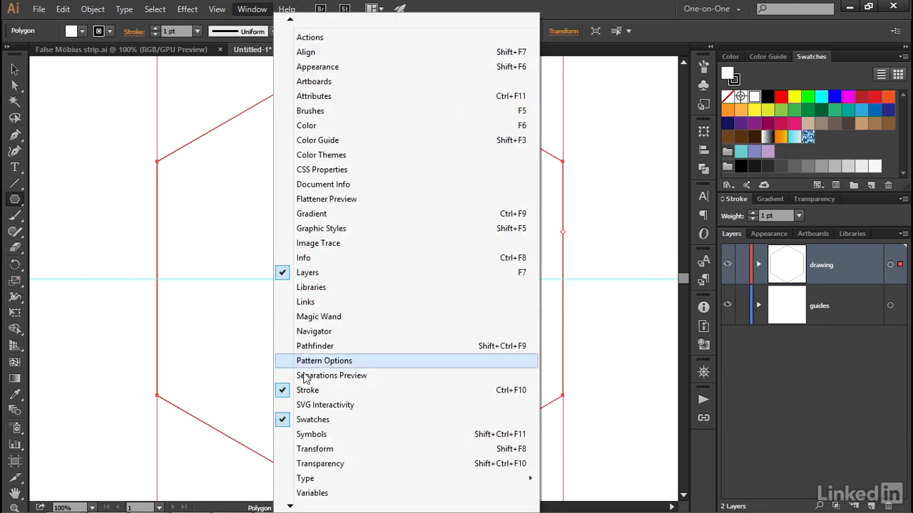
{"action": "left_click", "coordinate": [357, 449]}
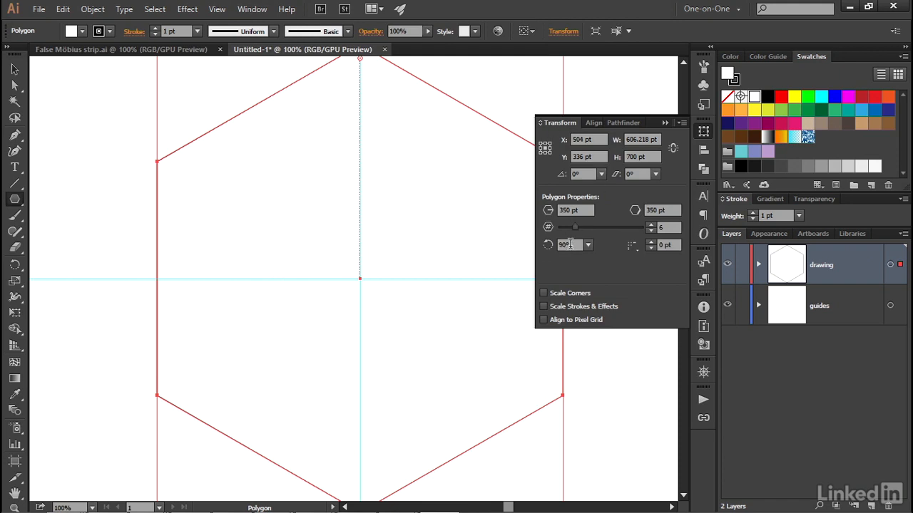
{"action": "left_click", "coordinate": [557, 246]}
{"action": "type", "text": "0"}
{"action": "key", "text": "Tab"}
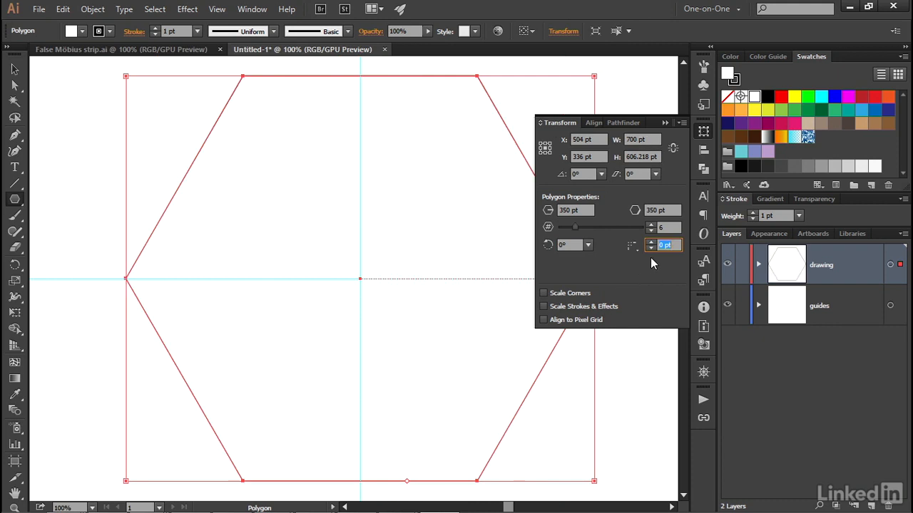
{"action": "type", "text": "12"}
{"action": "key", "text": "Return"}
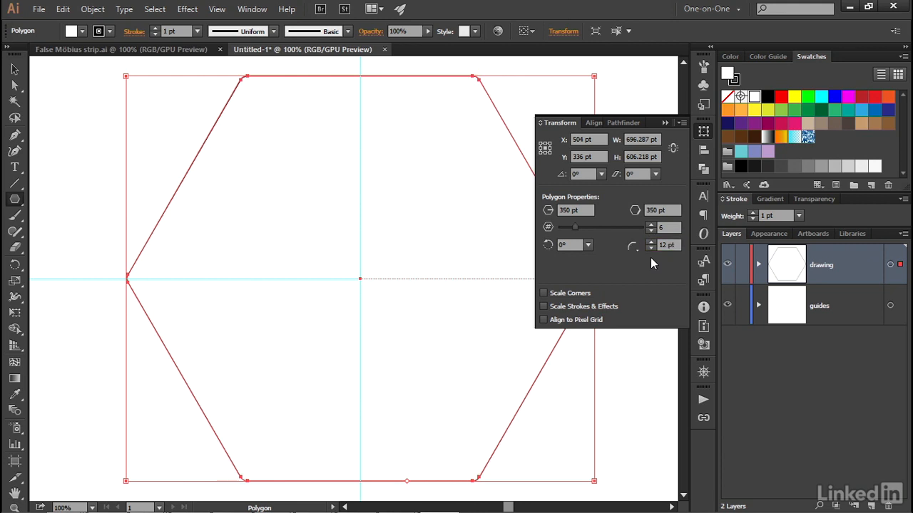
{"action": "left_click", "coordinate": [664, 124]}
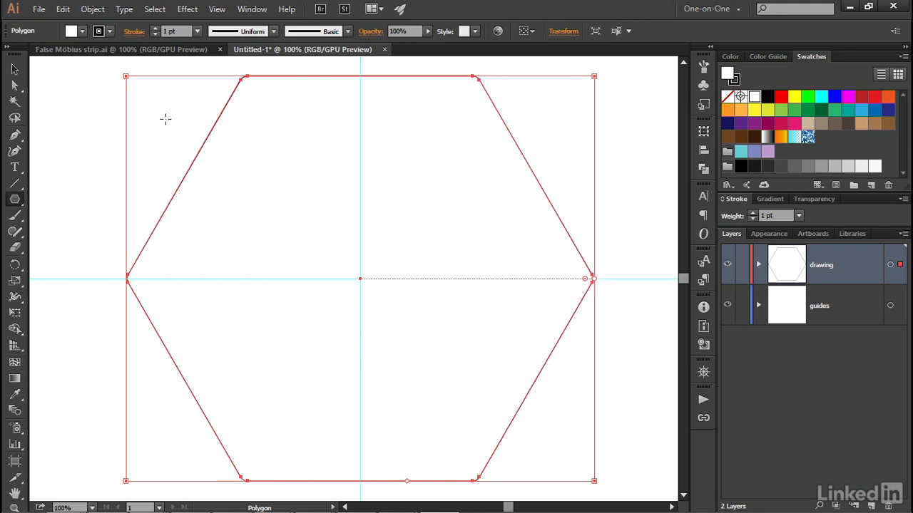
Step: Give the hexagon a 3 pt stroke and no fill
{"action": "left_click", "coordinate": [197, 31]}
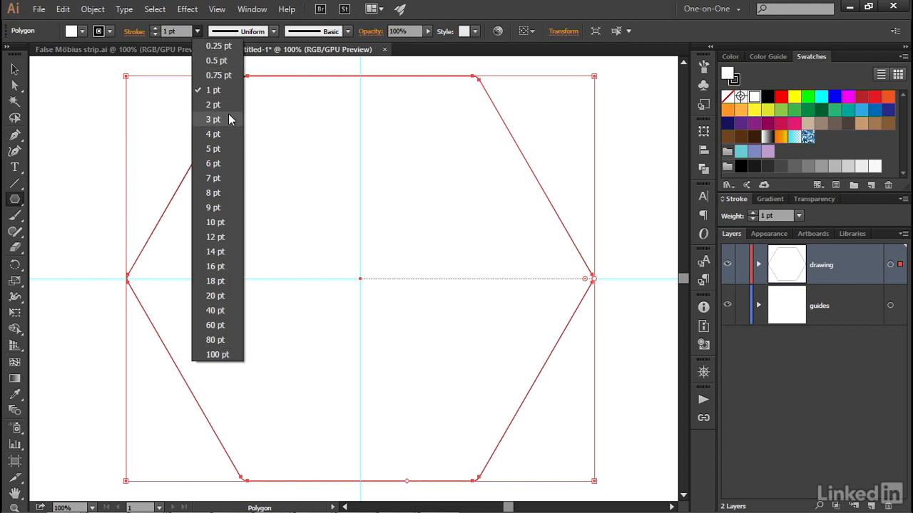
{"action": "left_click", "coordinate": [230, 120]}
{"action": "left_click", "coordinate": [76, 33]}
{"action": "left_click", "coordinate": [12, 54]}
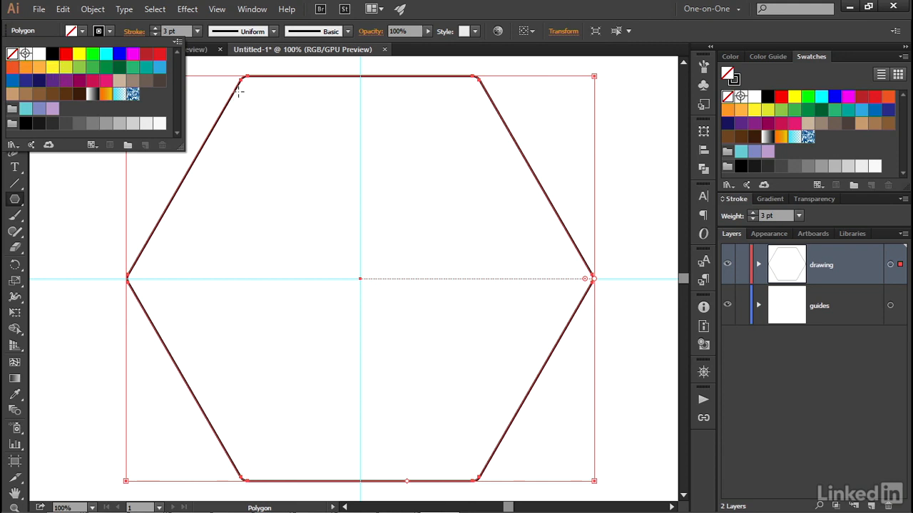
{"action": "key", "text": "Escape"}
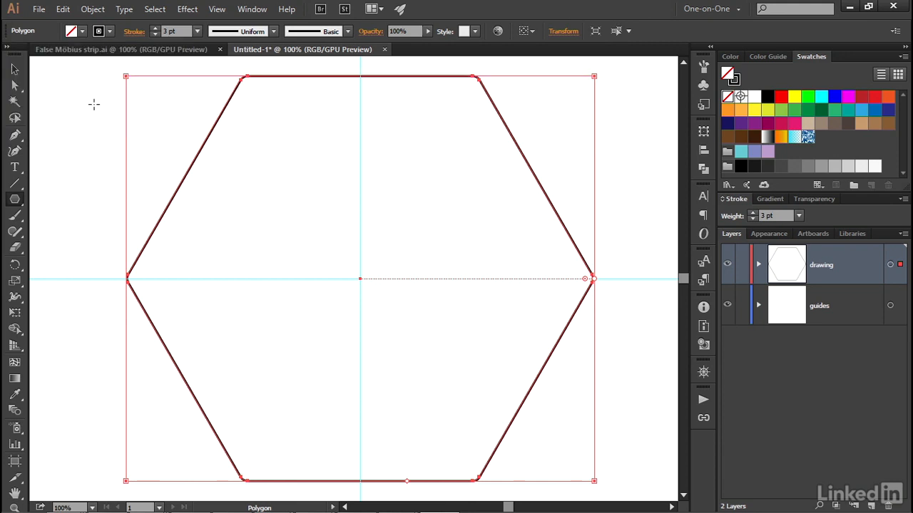
Step: Select the hexagon's top edge with its two rounded corners, copy it and paste the copy in front
{"action": "key", "text": "a"}
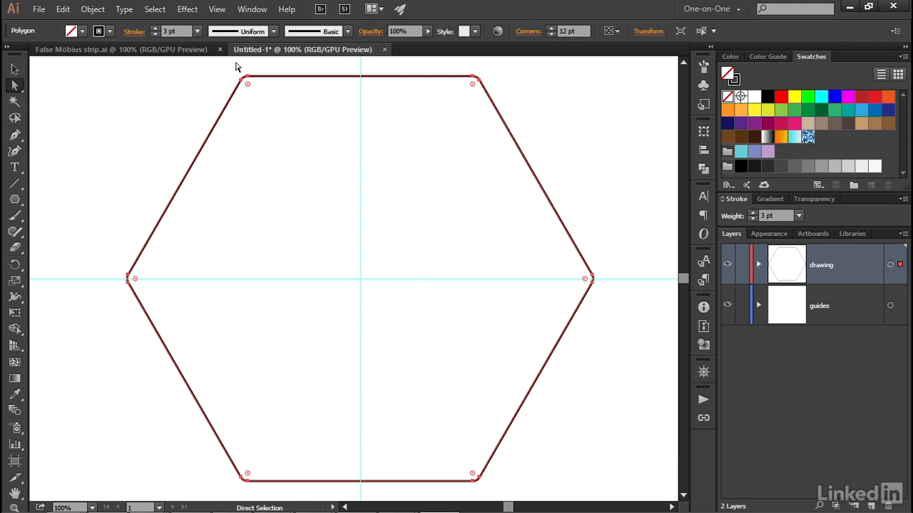
{"action": "left_click", "coordinate": [248, 79]}
{"action": "left_click", "coordinate": [247, 78]}
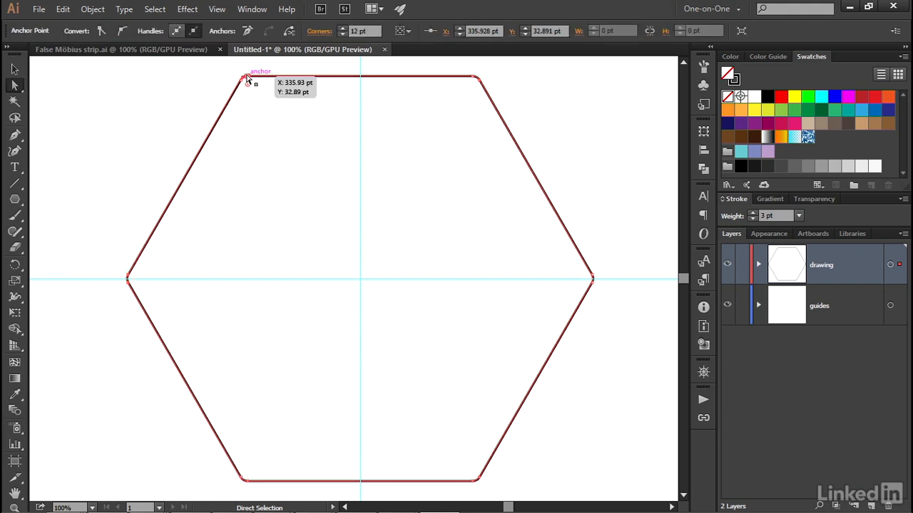
{"action": "left_click", "coordinate": [474, 77], "text": "shift"}
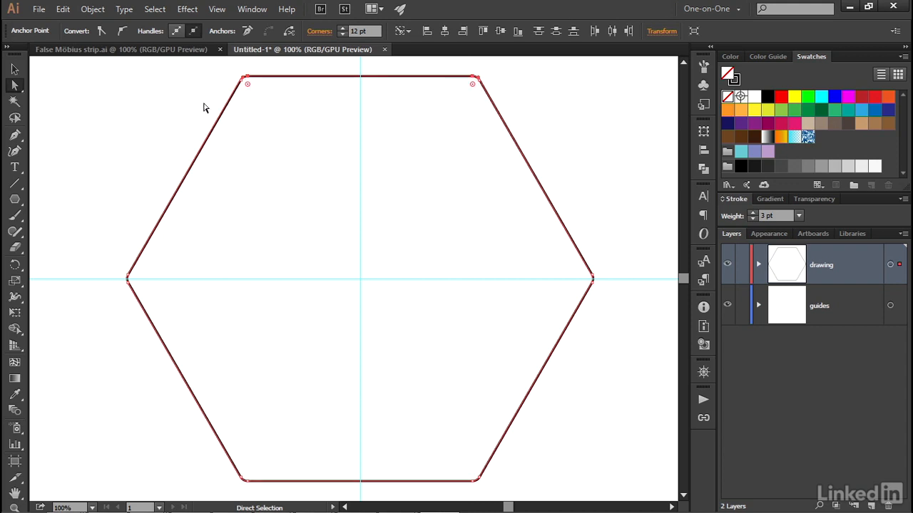
{"action": "key", "text": "ctrl+z"}
{"action": "key", "text": "ctrl+c"}
{"action": "key", "text": "ctrl+f"}
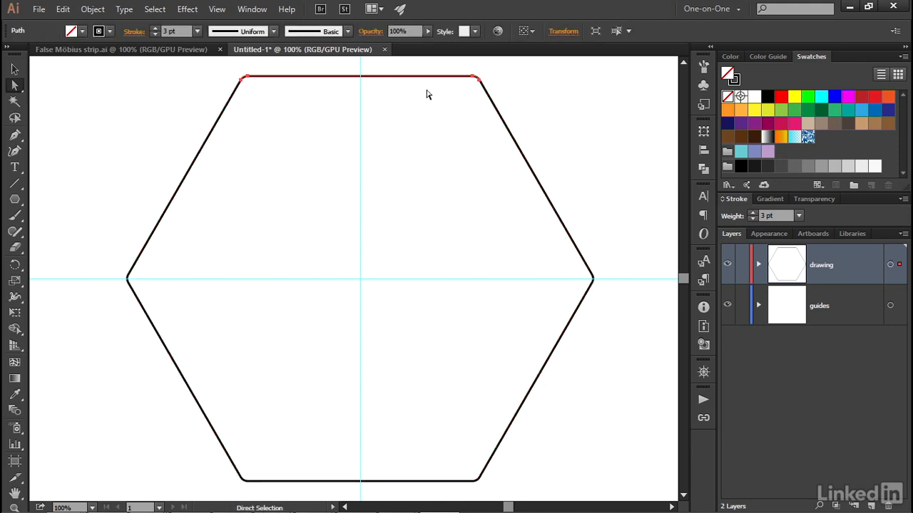
{"action": "left_click_drag", "start_coordinate": [423, 81], "coordinate": [434, 190]}
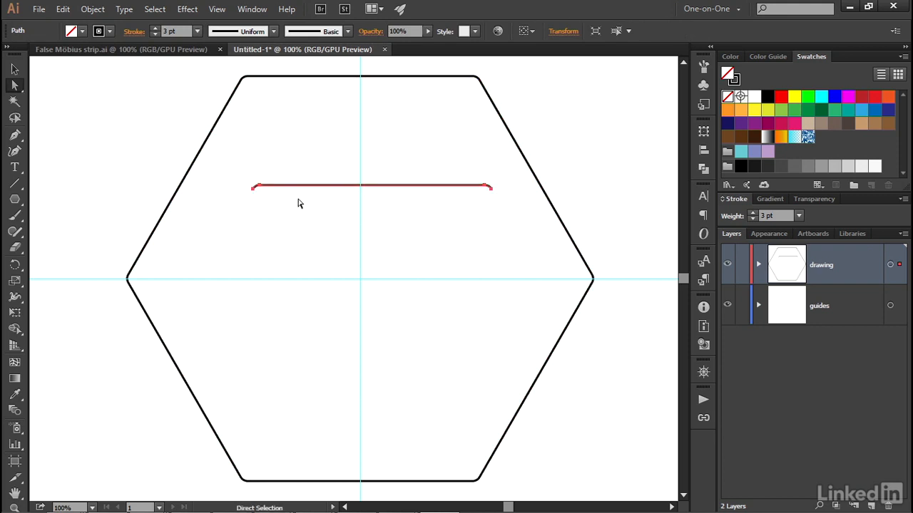
{"action": "key", "text": "ctrl"}
{"action": "key", "text": "ctrl+z"}
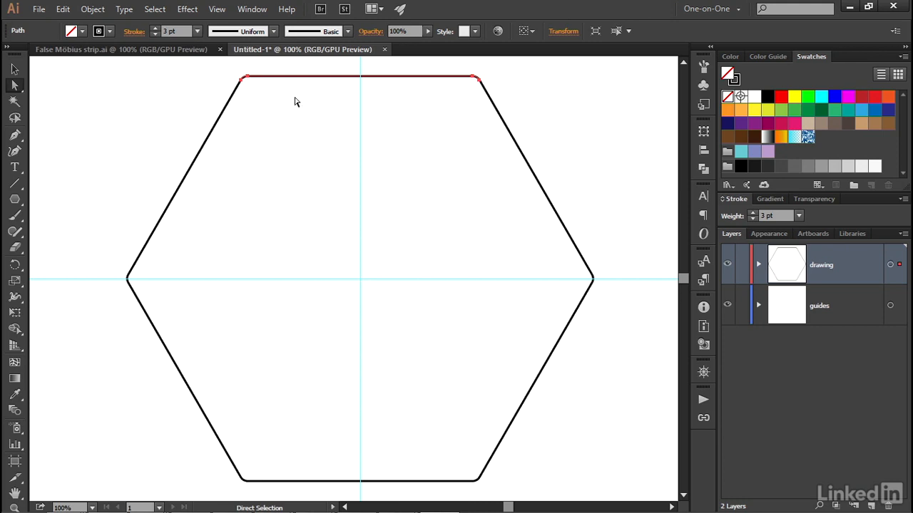
{"action": "key", "text": "ctrl"}
Step: Turn off Smart Guides and move the copied top edge so its right endpoint snaps to the hexagon's right corner
{"action": "left_click", "coordinate": [218, 10]}
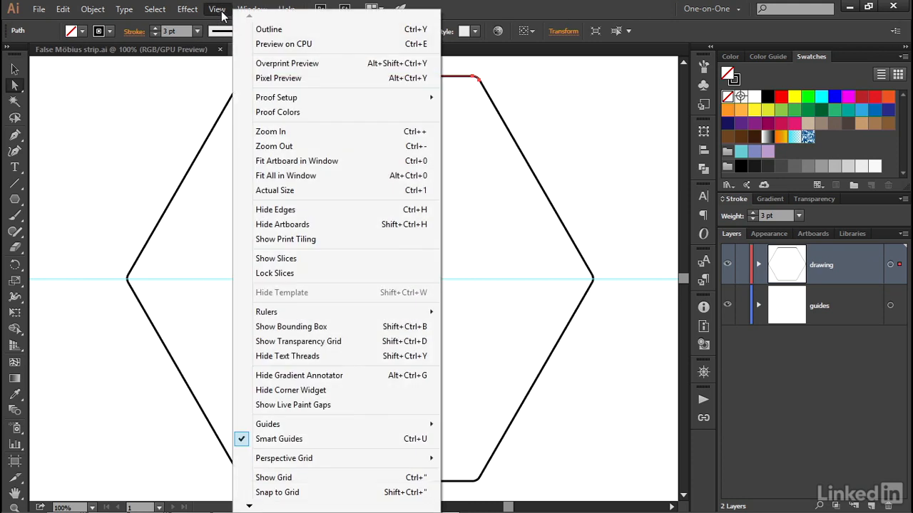
{"action": "left_click", "coordinate": [327, 438]}
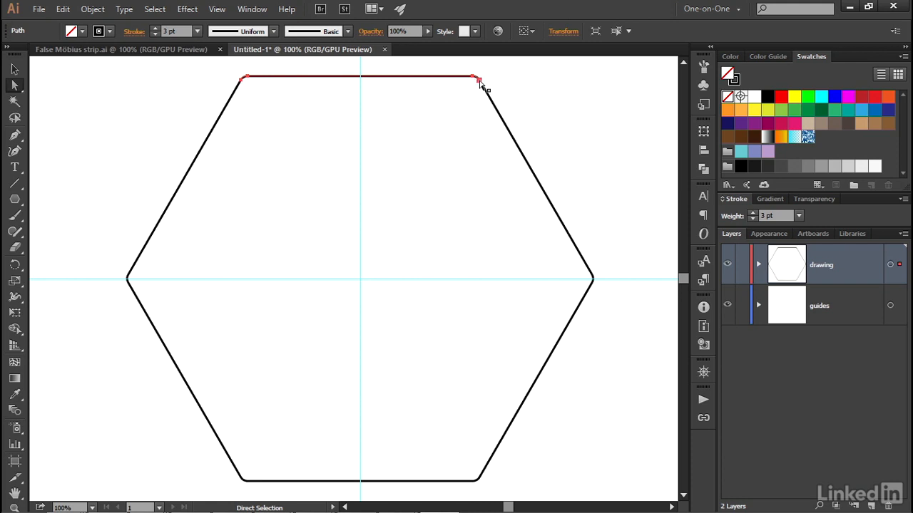
{"action": "left_click_drag", "start_coordinate": [480, 82], "coordinate": [592, 279]}
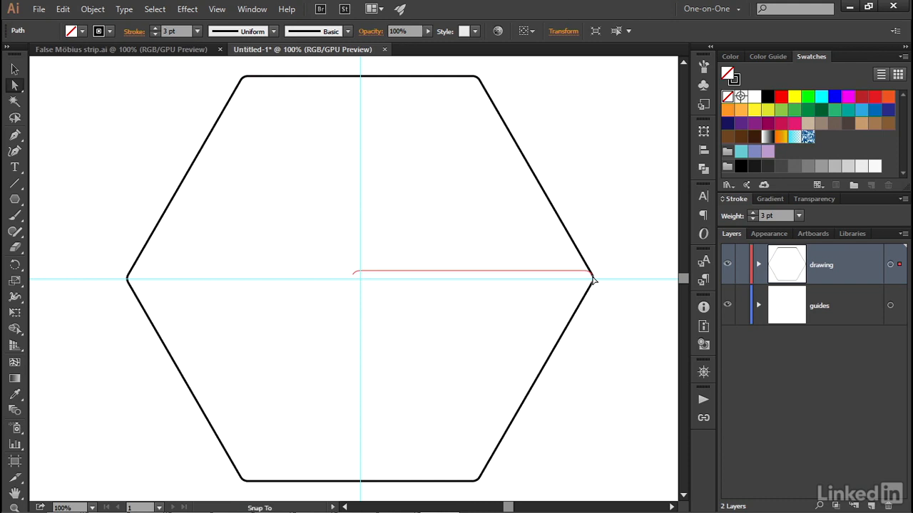
{"action": "left_click_drag", "start_coordinate": [593, 280], "coordinate": [592, 279]}
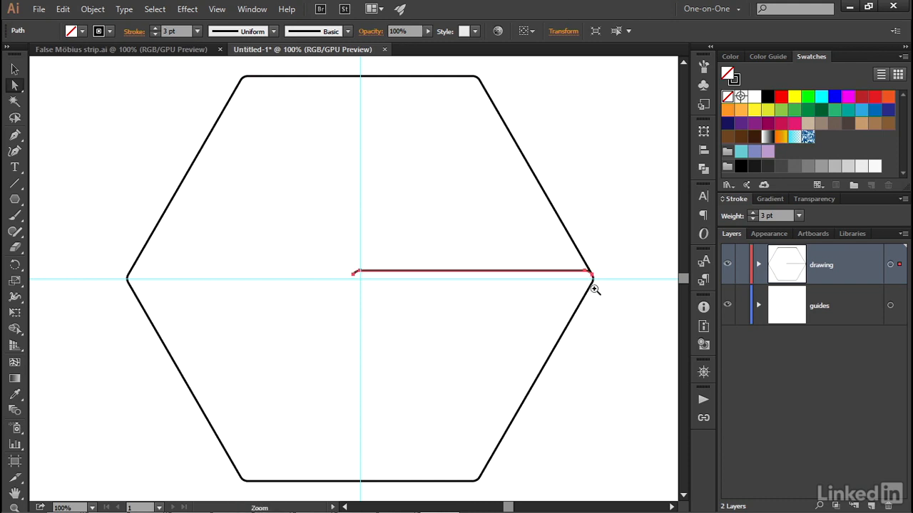
Step: Check at 800% how the copied edge's endpoint aligns with the hexagon's right corner, then reselect the whole copied edge
{"action": "left_click", "coordinate": [590, 278], "text": "ctrl"}
{"action": "left_click", "coordinate": [353, 273], "text": "ctrl"}
{"action": "left_click", "coordinate": [348, 272], "text": "ctrl"}
{"action": "left_click", "coordinate": [346, 276], "text": "ctrl"}
{"action": "left_click", "coordinate": [343, 284], "text": "ctrl"}
{"action": "left_click", "coordinate": [342, 290], "text": "ctrl"}
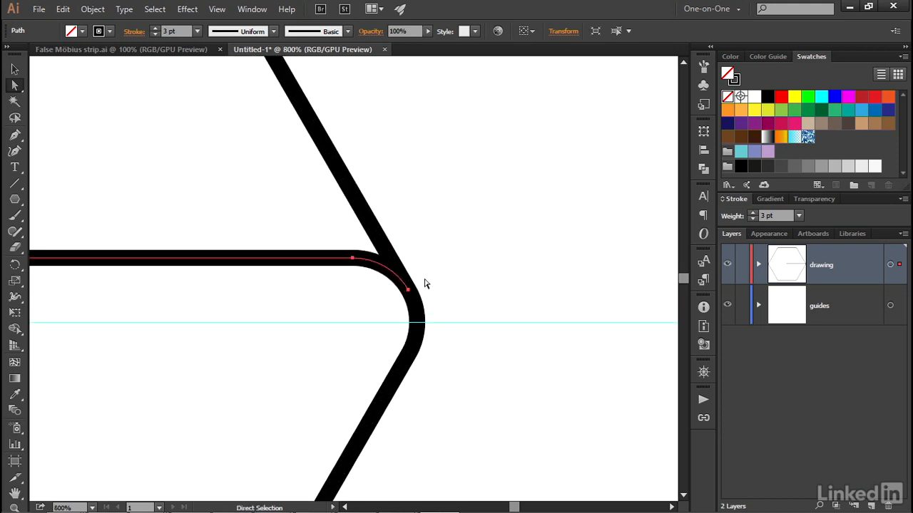
{"action": "left_click_drag", "start_coordinate": [426, 280], "coordinate": [396, 308]}
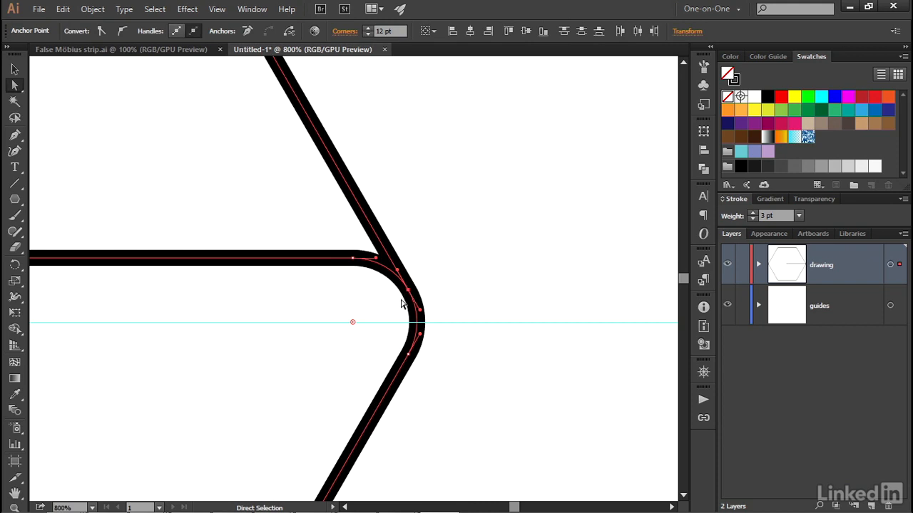
{"action": "key", "text": "alt"}
{"action": "left_click", "coordinate": [328, 261]}
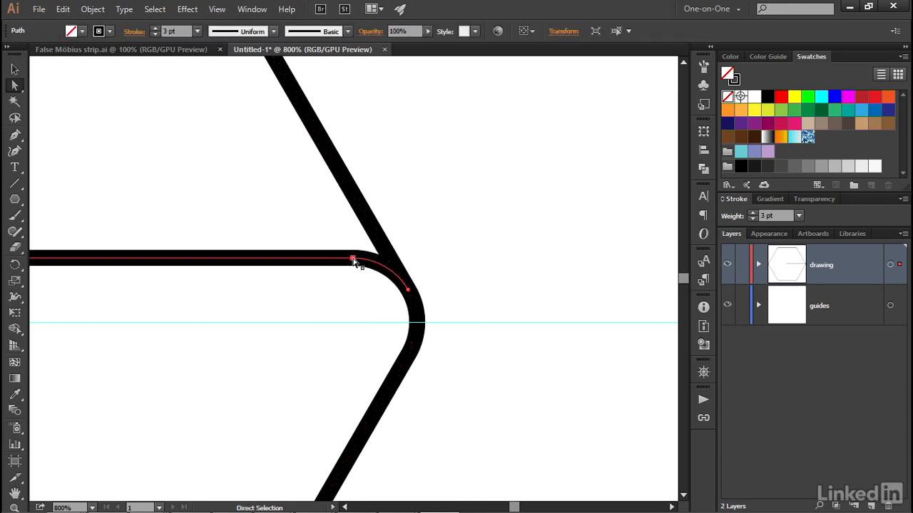
Step: Pull the copied edge away from the right corner and snap its endpoint back onto the hexagon's upper anchor point there
{"action": "left_click_drag", "start_coordinate": [407, 293], "coordinate": [355, 300]}
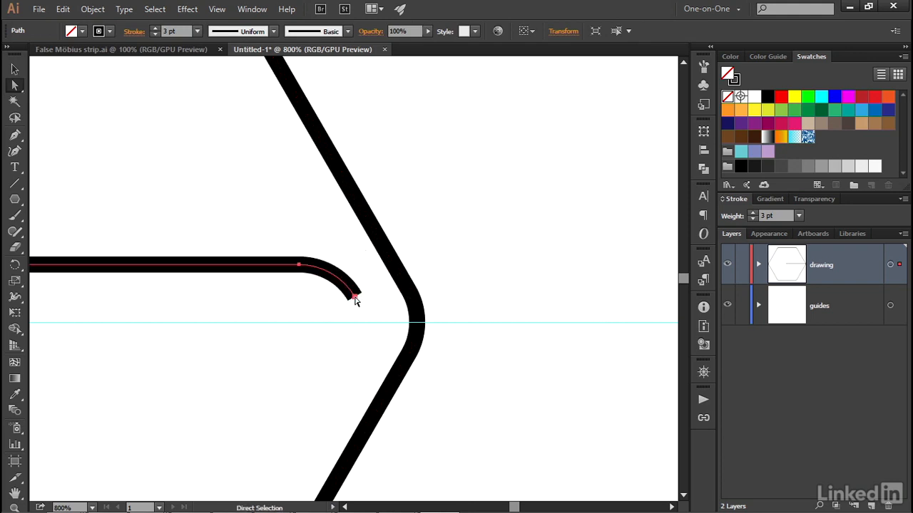
{"action": "left_click_drag", "start_coordinate": [355, 299], "coordinate": [410, 294]}
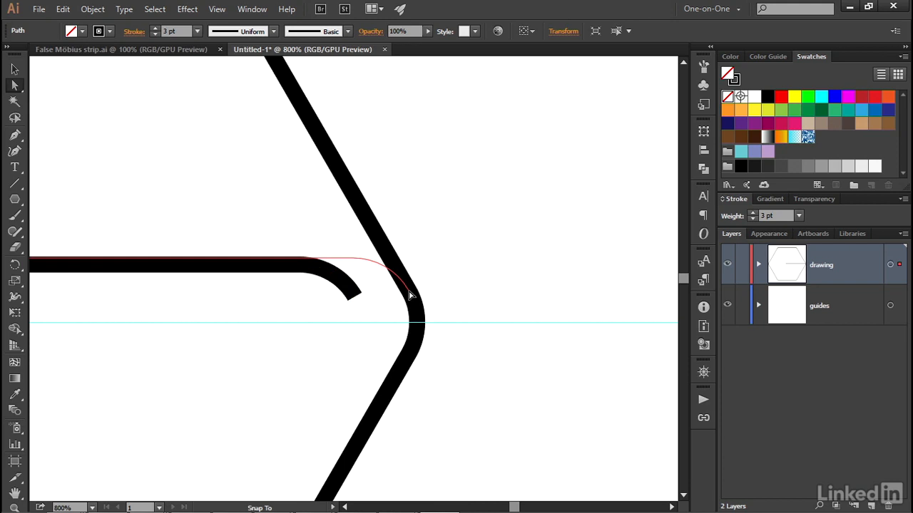
{"action": "left_click_drag", "start_coordinate": [410, 295], "coordinate": [409, 295]}
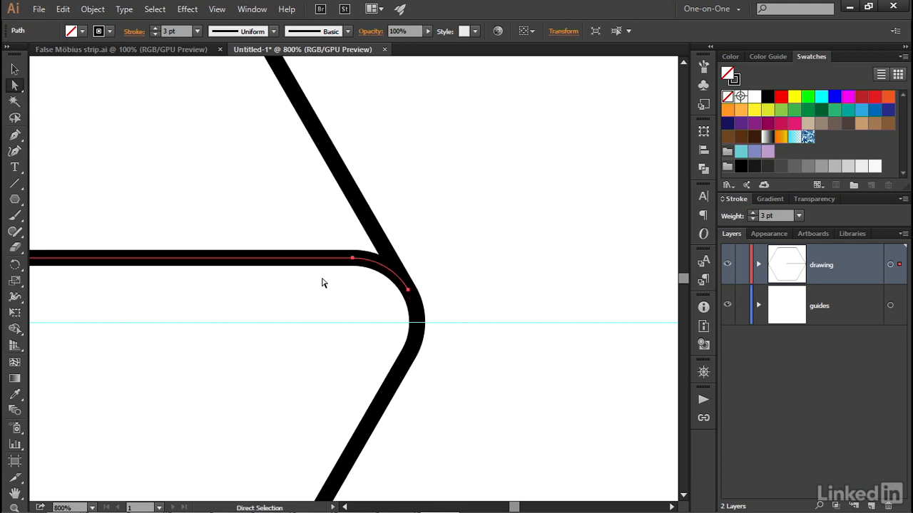
Step: Stretch the copied edge across the hexagon by moving its left rounded end to snap onto the hexagon's left corner
{"action": "key", "text": "ctrl+1"}
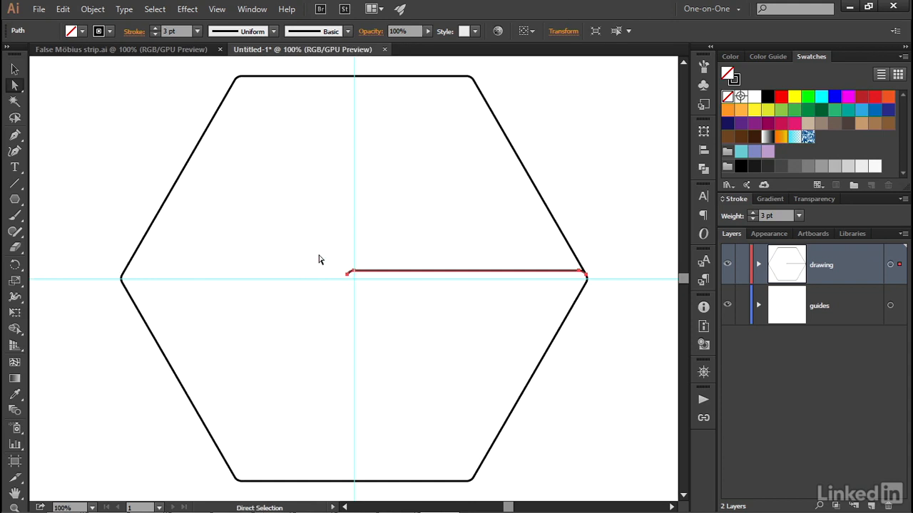
{"action": "left_click_drag", "start_coordinate": [329, 254], "coordinate": [368, 289]}
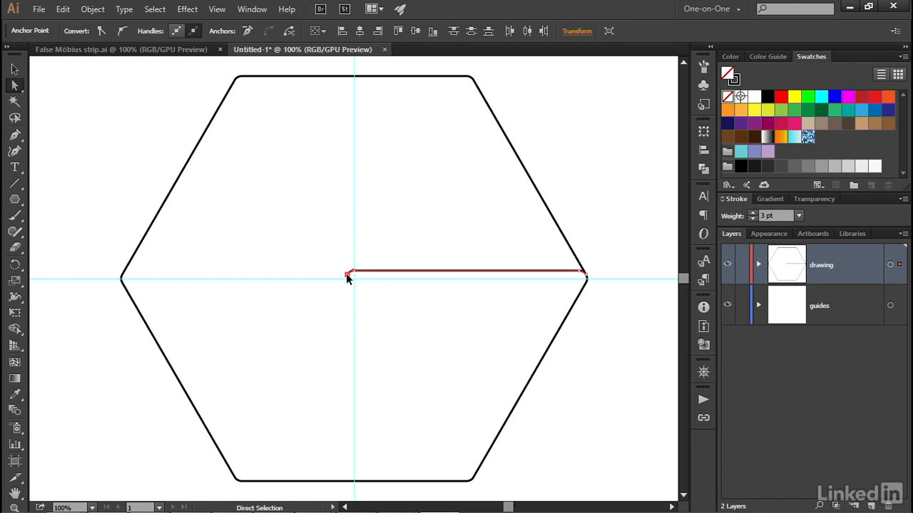
{"action": "left_click_drag", "start_coordinate": [346, 275], "coordinate": [186, 249]}
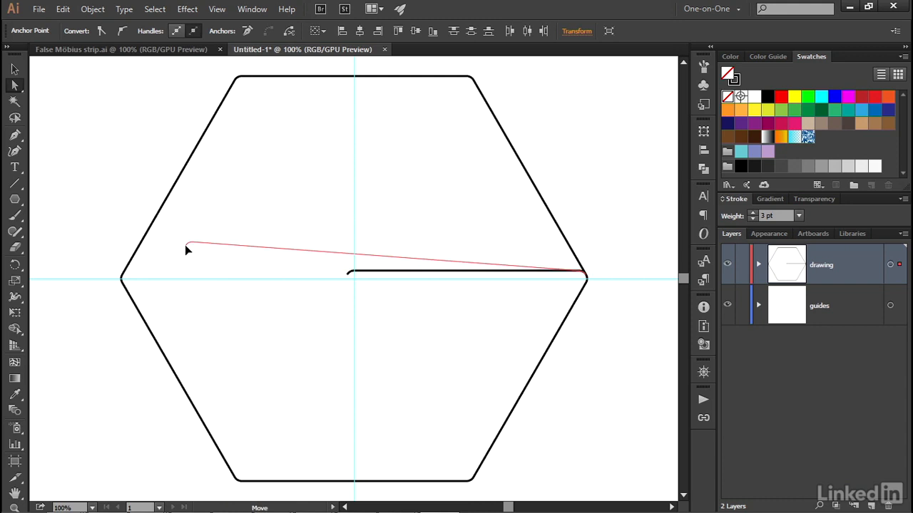
{"action": "left_click_drag", "start_coordinate": [185, 245], "coordinate": [123, 278]}
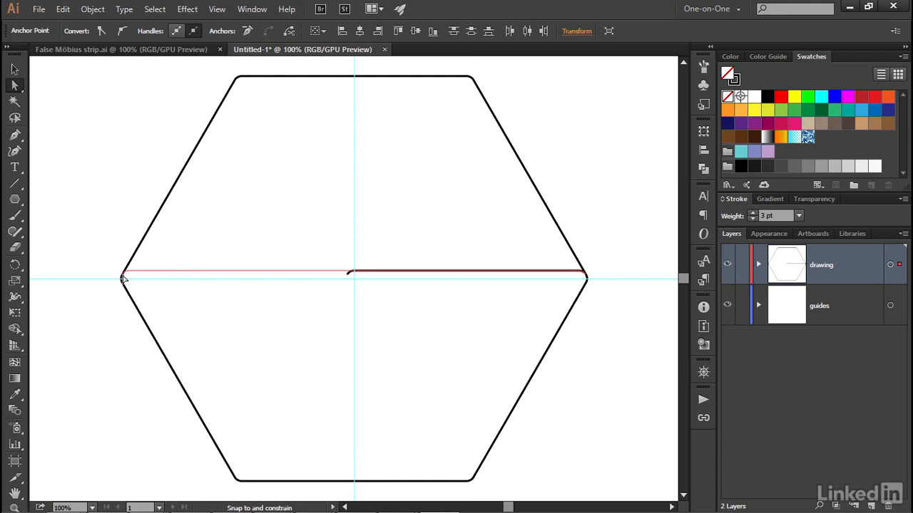
{"action": "left_click_drag", "start_coordinate": [123, 278], "coordinate": [122, 277]}
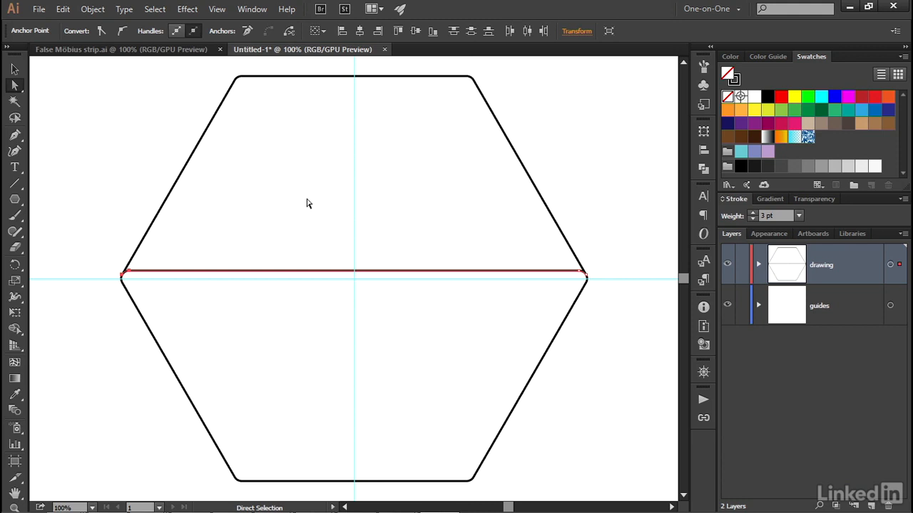
Step: Select the hexagon's top edge together with the stretched middle line and make a blend between them
{"action": "key", "text": "v"}
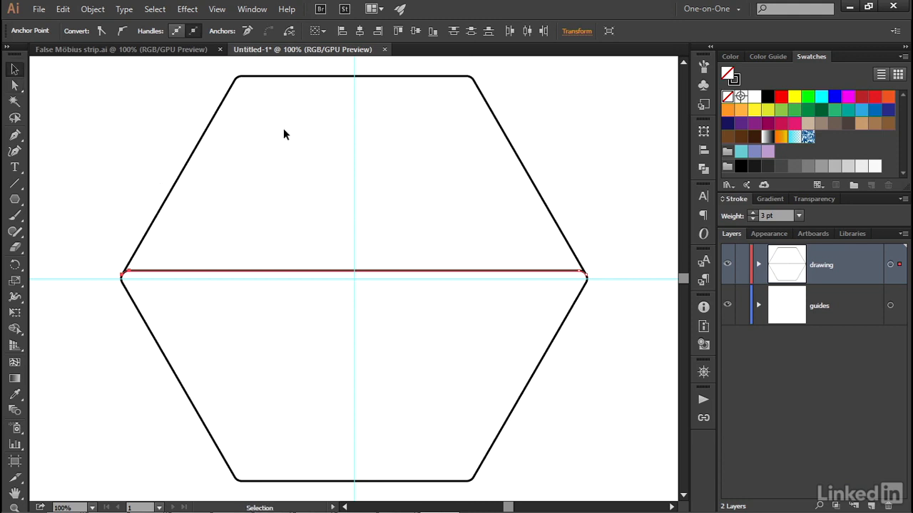
{"action": "left_click", "coordinate": [294, 76]}
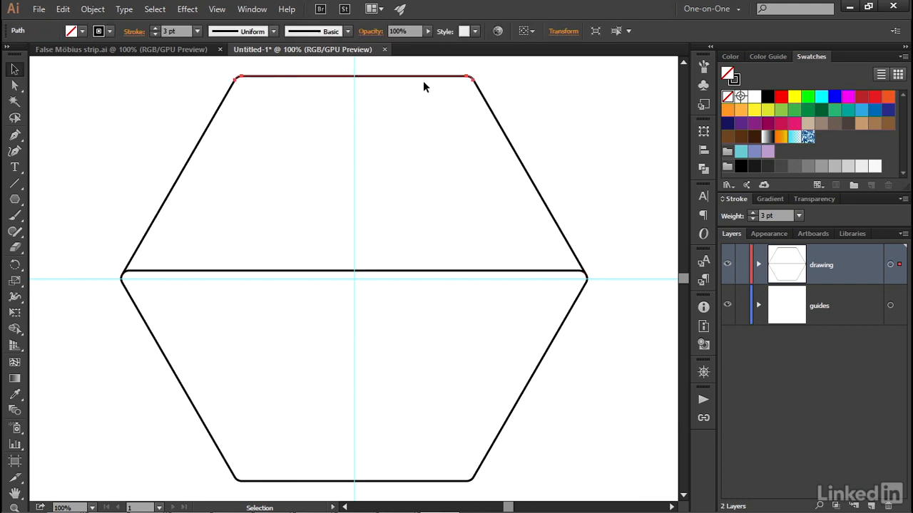
{"action": "left_click", "coordinate": [385, 271], "text": "shift"}
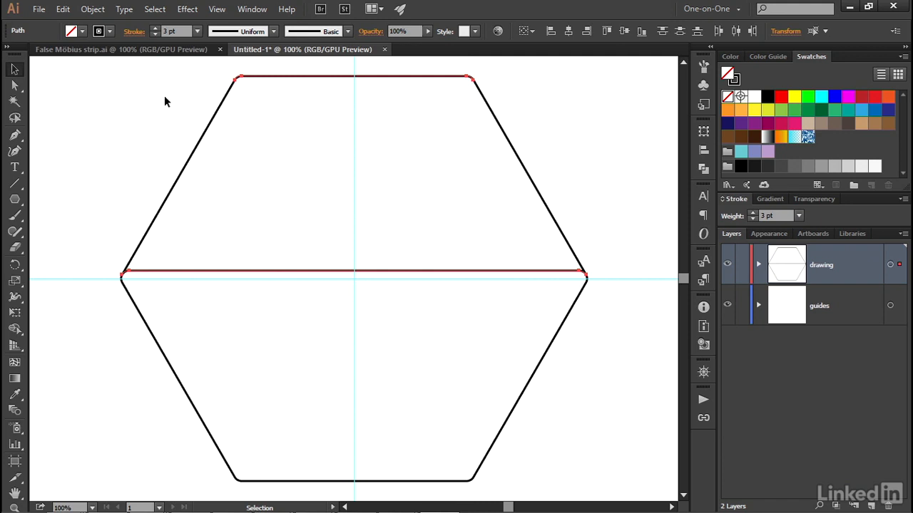
{"action": "left_click", "coordinate": [92, 9]}
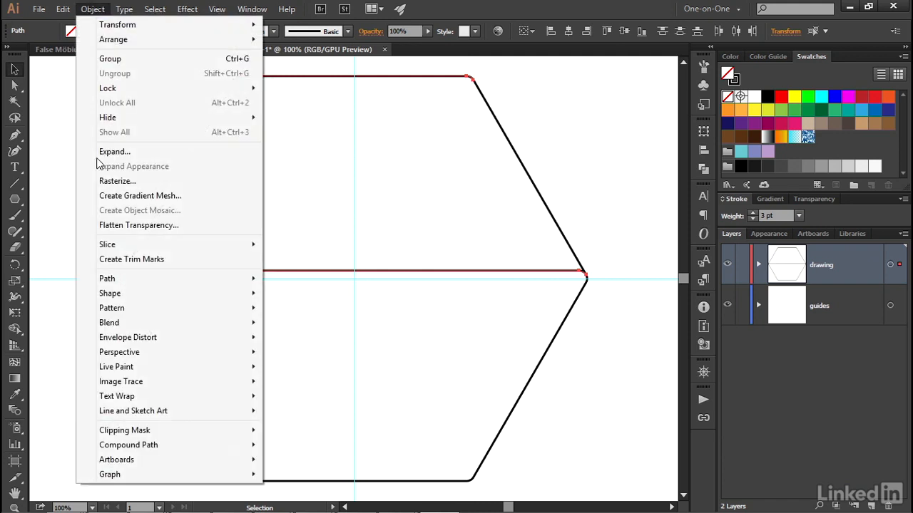
{"action": "mouse_move", "coordinate": [169, 325]}
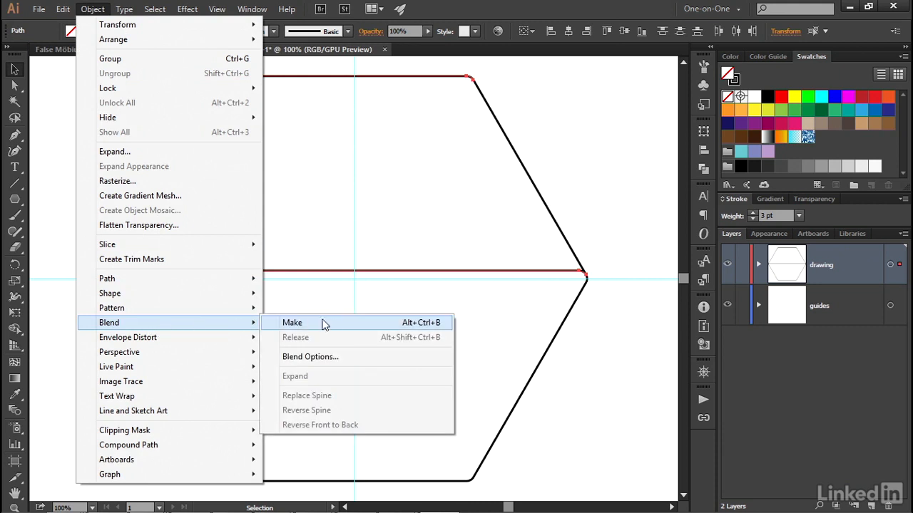
{"action": "left_click", "coordinate": [380, 324]}
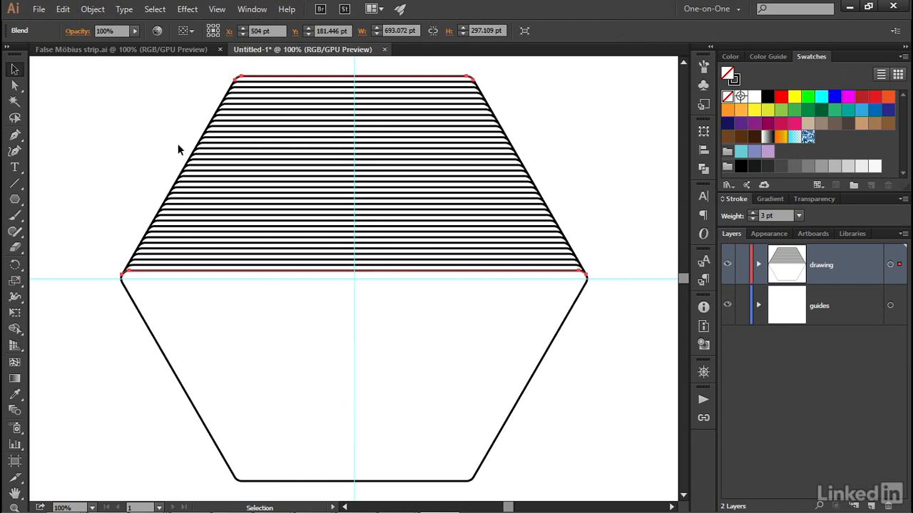
Step: Set the blend's spacing to 6 specified steps with the preview turned on
{"action": "left_click", "coordinate": [98, 10]}
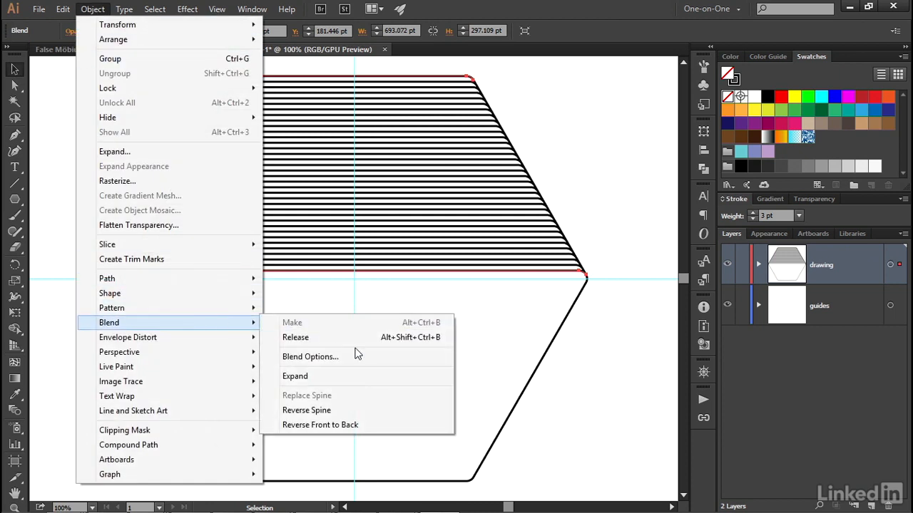
{"action": "left_click", "coordinate": [356, 364]}
{"action": "left_click", "coordinate": [657, 125]}
{"action": "left_click", "coordinate": [659, 155]}
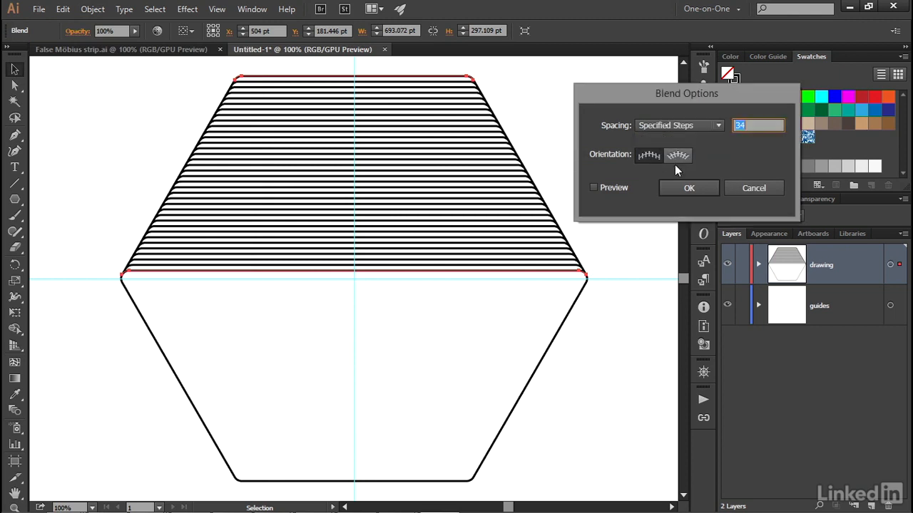
{"action": "type", "text": "6"}
{"action": "key", "text": "Tab"}
{"action": "left_click", "coordinate": [593, 187]}
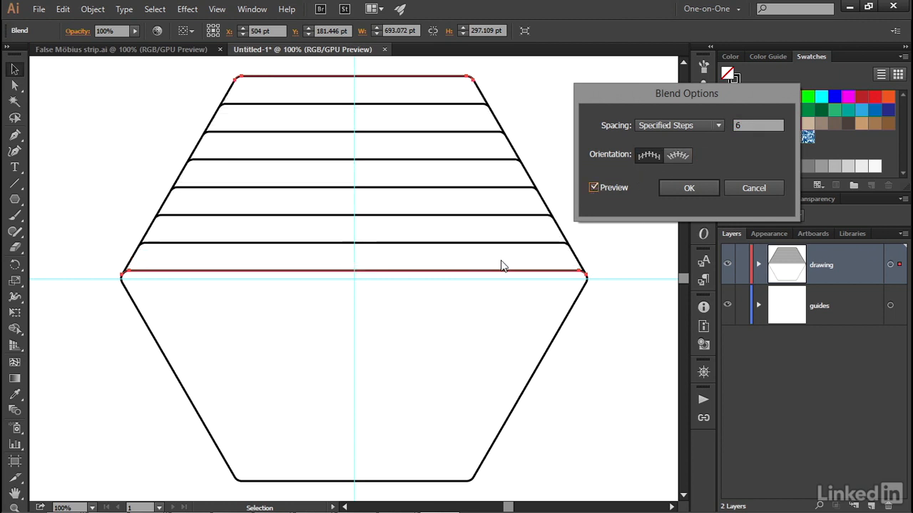
{"action": "left_click", "coordinate": [669, 187]}
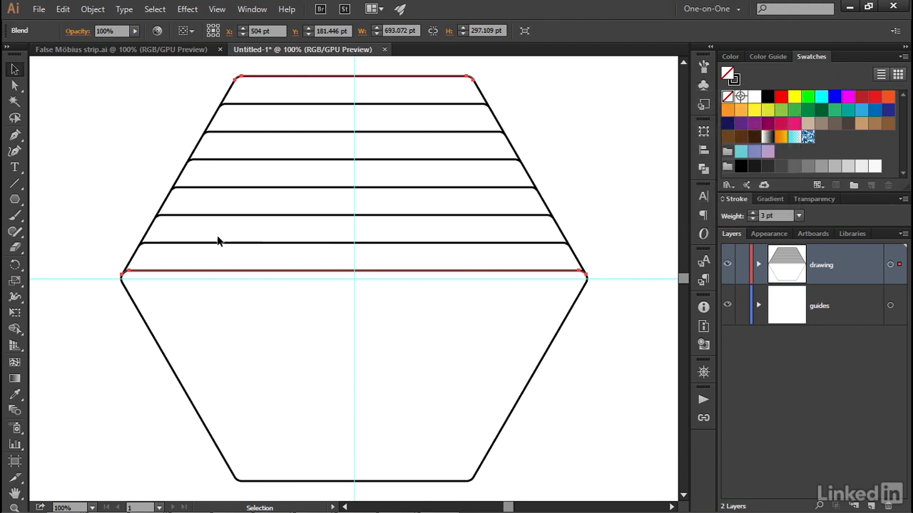
Step: Check the finished False Möbius strip.ai artwork for reference, then expand the blend in the drawing into ungrouped paths
{"action": "key", "text": "ctrl+Tab"}
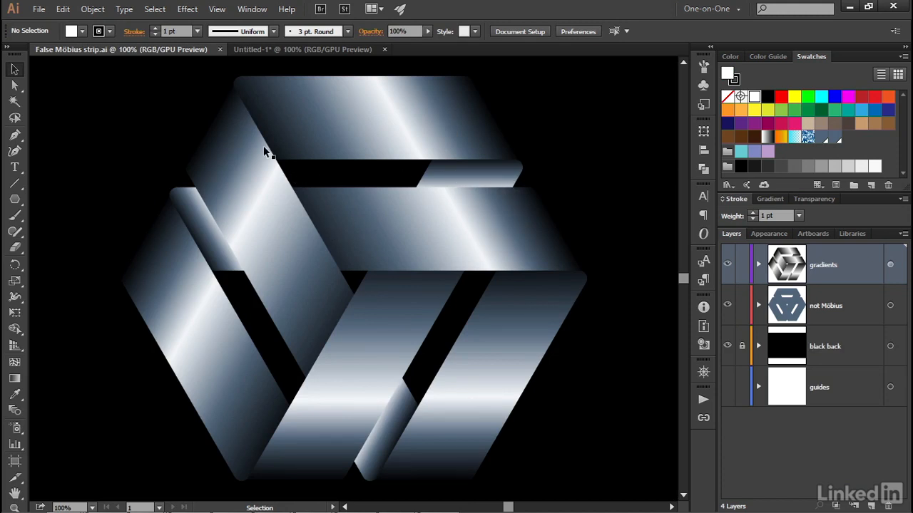
{"action": "left_click", "coordinate": [265, 52]}
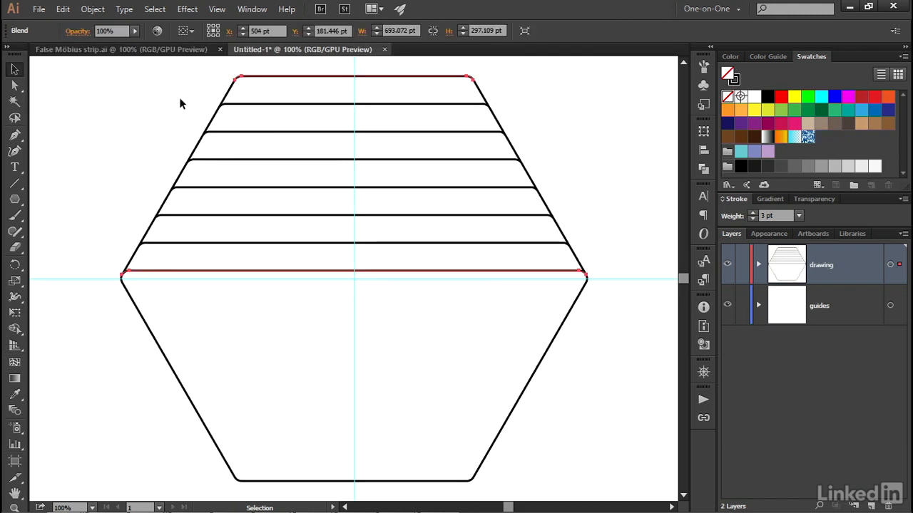
{"action": "left_click", "coordinate": [100, 12]}
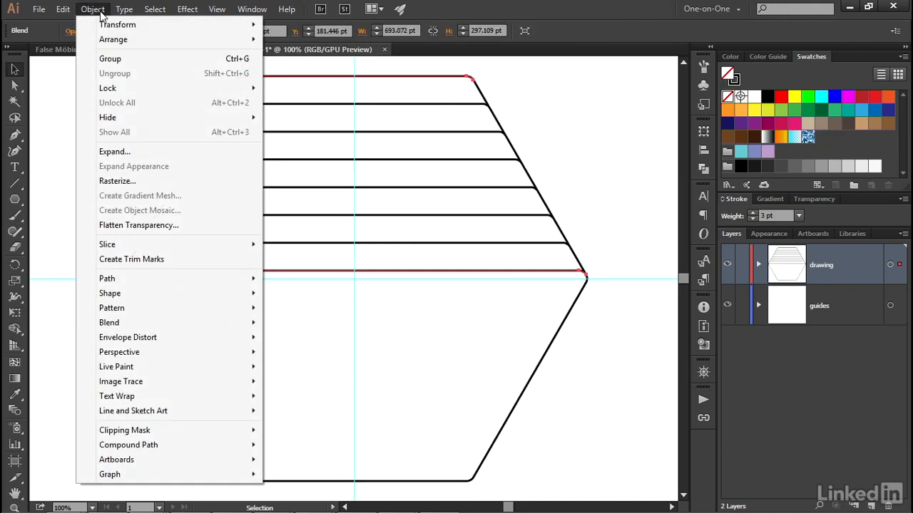
{"action": "left_click", "coordinate": [164, 152]}
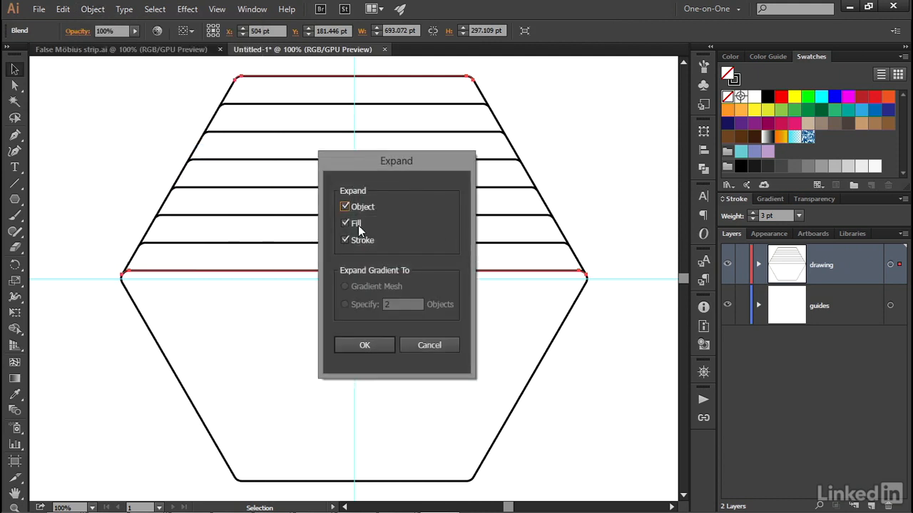
{"action": "left_click", "coordinate": [365, 345]}
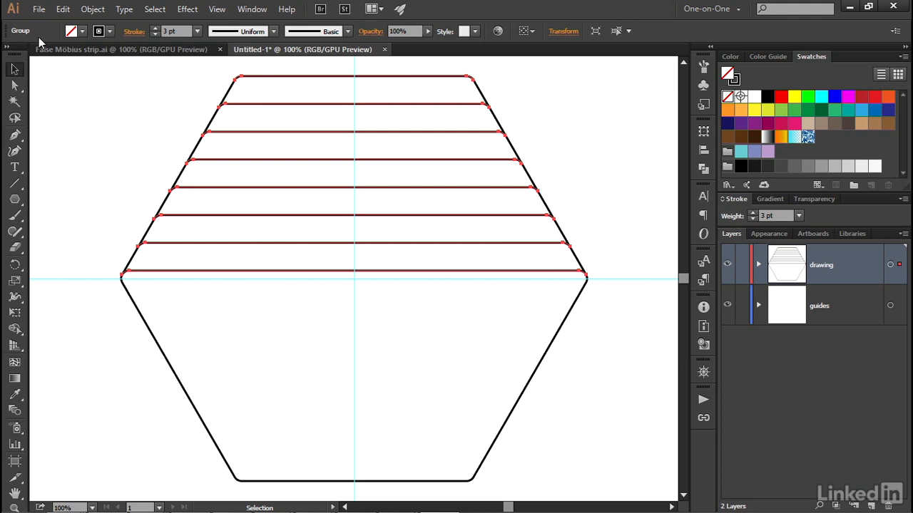
{"action": "left_click", "coordinate": [92, 9]}
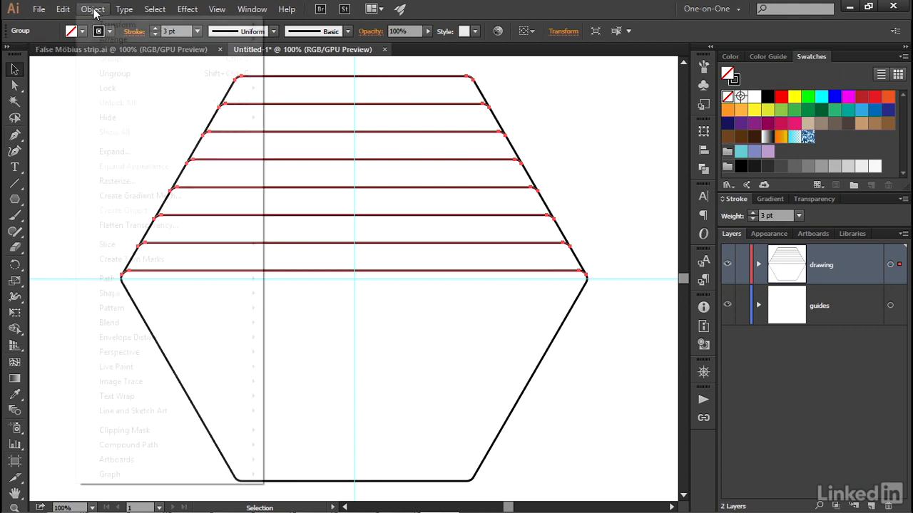
{"action": "left_click", "coordinate": [151, 75]}
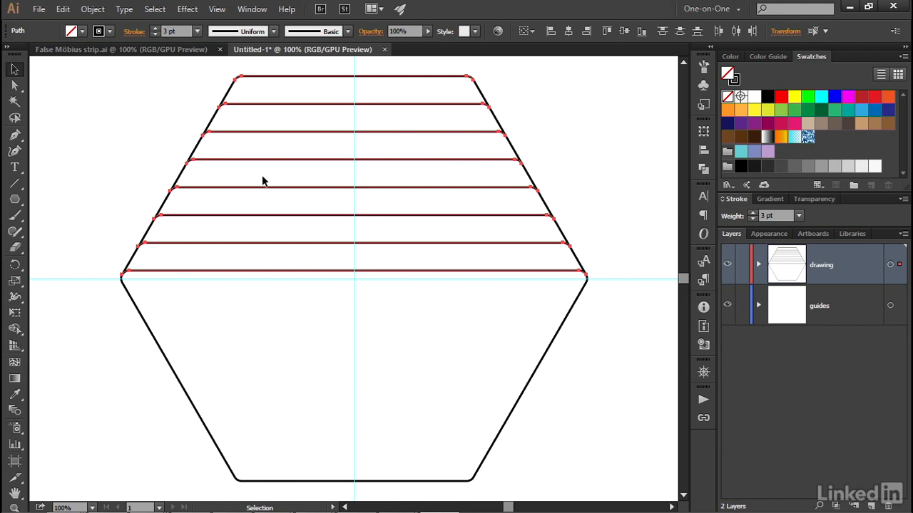
{"action": "left_click", "coordinate": [100, 180]}
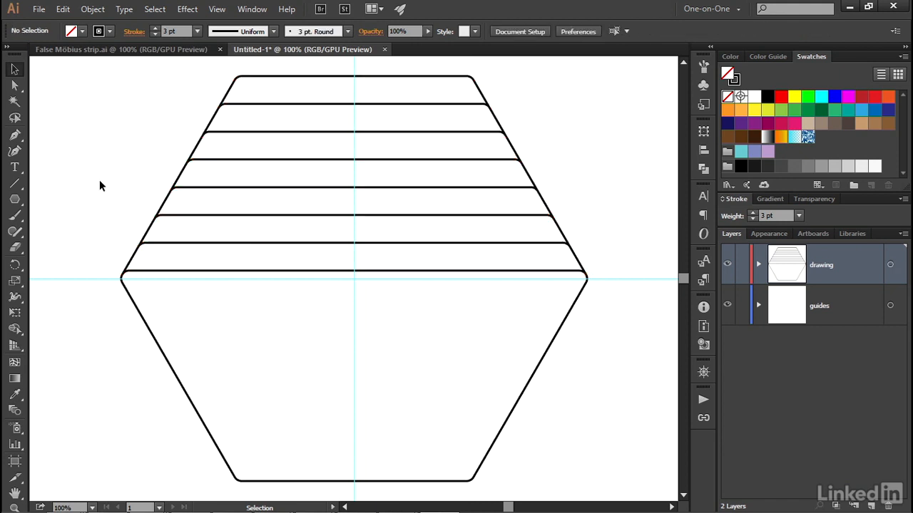
Step: Delete the two lines just above the middle line and the two lines just below the hexagon's top edge
{"action": "left_click_drag", "start_coordinate": [294, 256], "coordinate": [257, 209]}
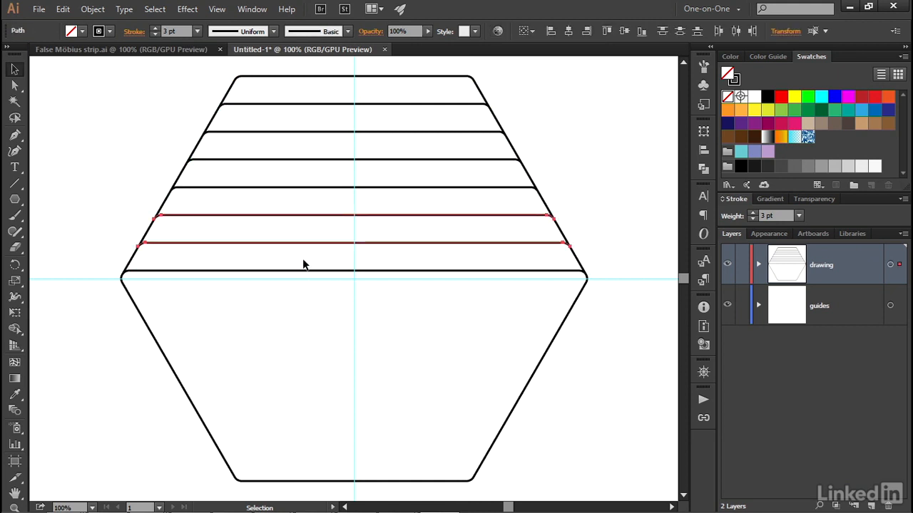
{"action": "key", "text": "Delete"}
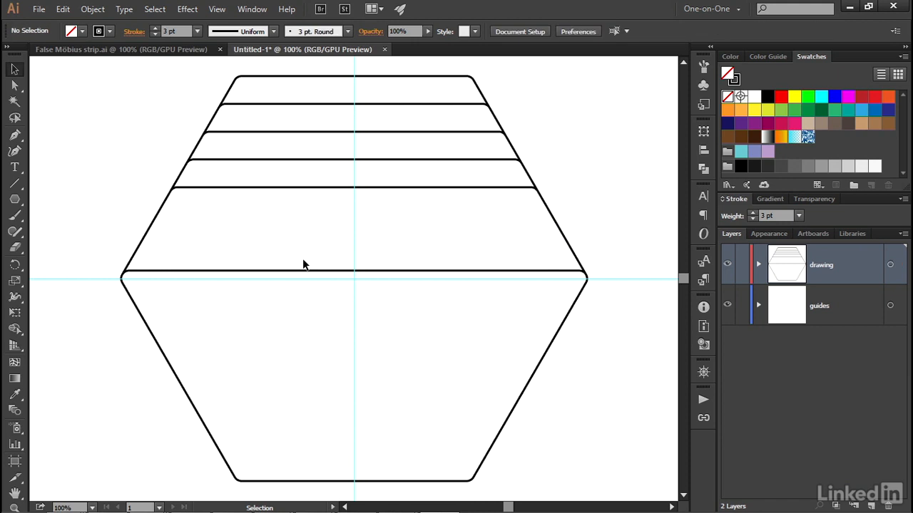
{"action": "left_click_drag", "start_coordinate": [282, 97], "coordinate": [282, 92]}
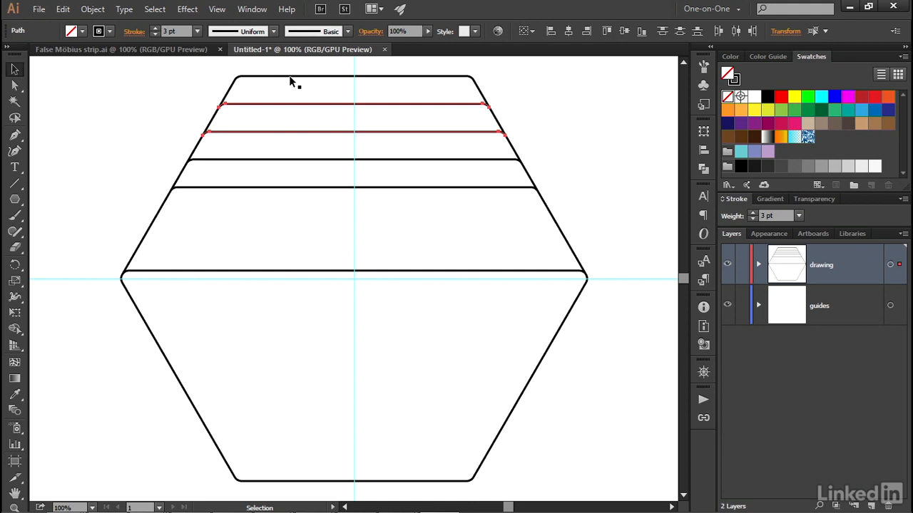
{"action": "key", "text": "Delete"}
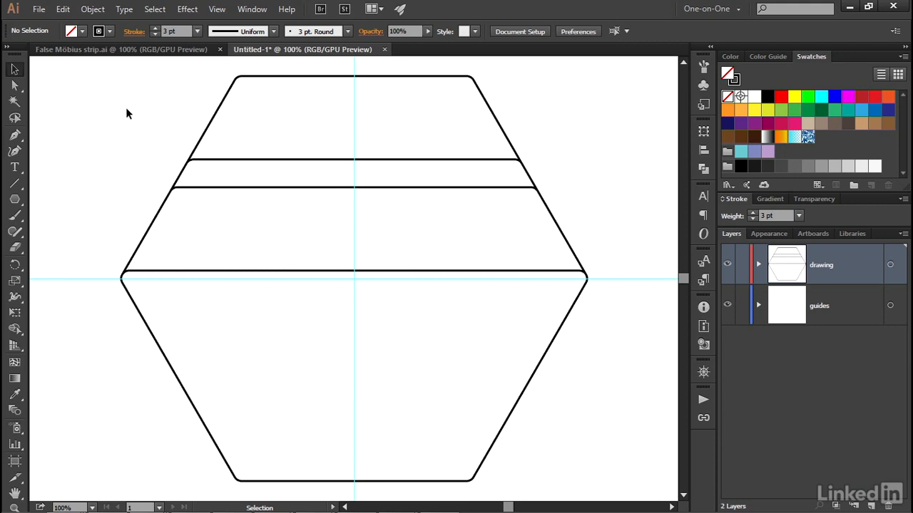
Step: Select the four horizontal lines without the rest of the hexagon and make a copy rotated 120° (360/3) about the guides' intersection
{"action": "key", "text": "ctrl+a"}
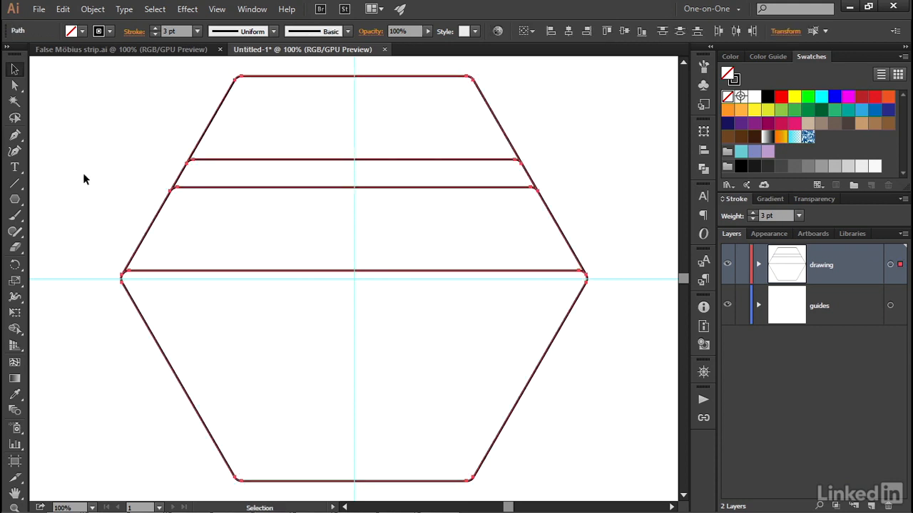
{"action": "left_click", "coordinate": [138, 314], "text": "shift"}
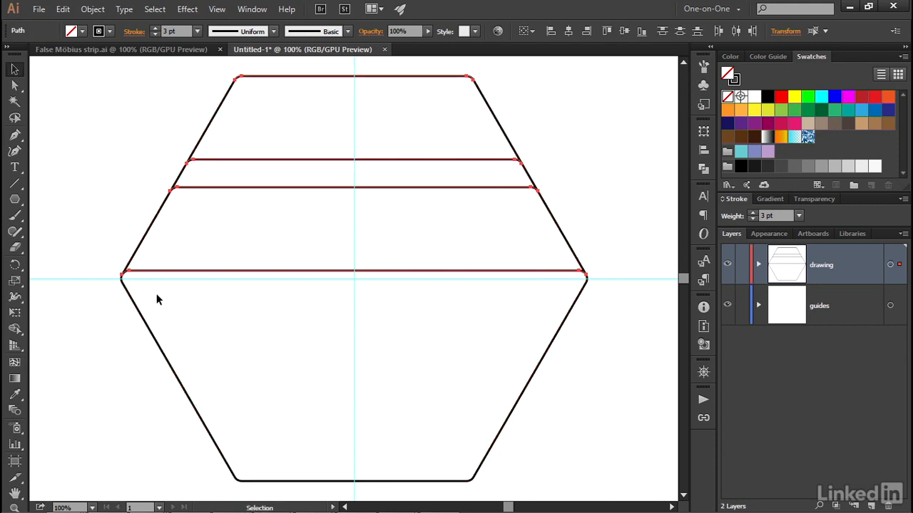
{"action": "left_click", "coordinate": [15, 264]}
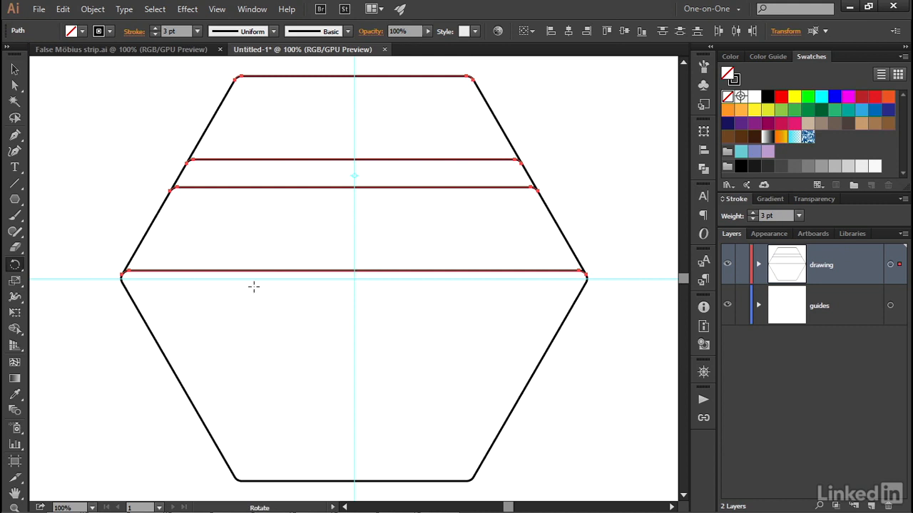
{"action": "left_click", "coordinate": [353, 278], "text": "alt"}
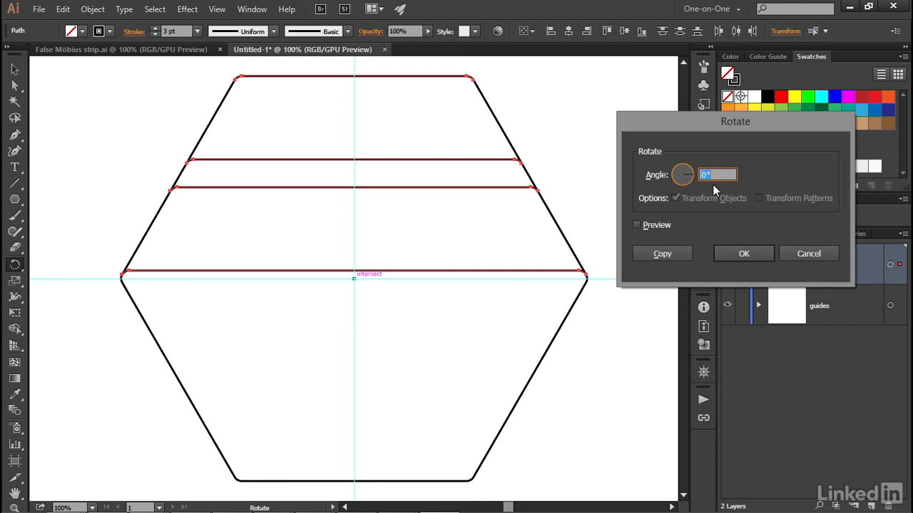
{"action": "type", "text": "360/3"}
{"action": "key", "text": "Tab"}
{"action": "left_click", "coordinate": [644, 226]}
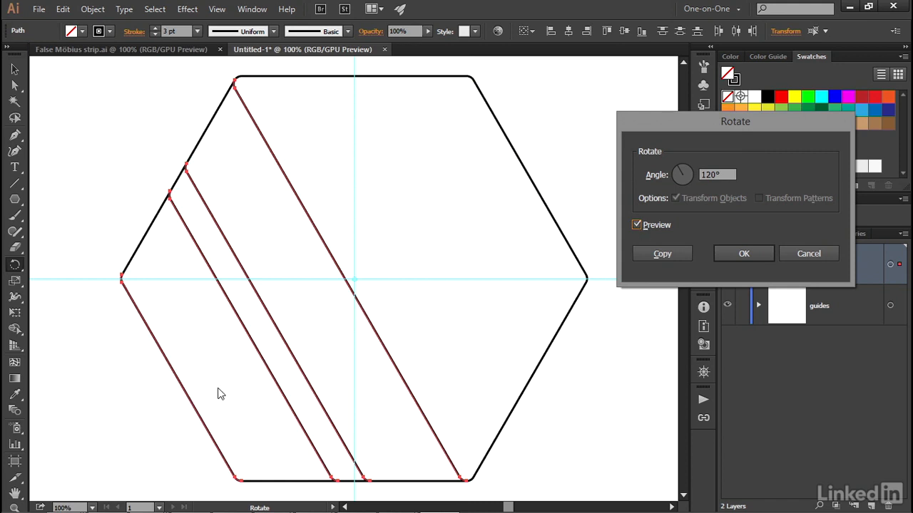
{"action": "left_click", "coordinate": [648, 254]}
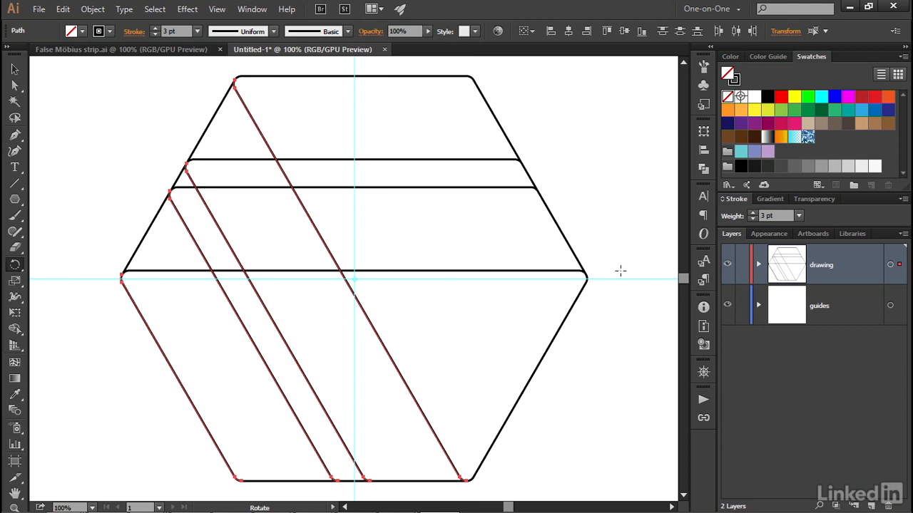
Step: Repeat the rotated copy once to make the third set of lines, then deselect everything
{"action": "key", "text": "v"}
{"action": "key", "text": "ctrl+d"}
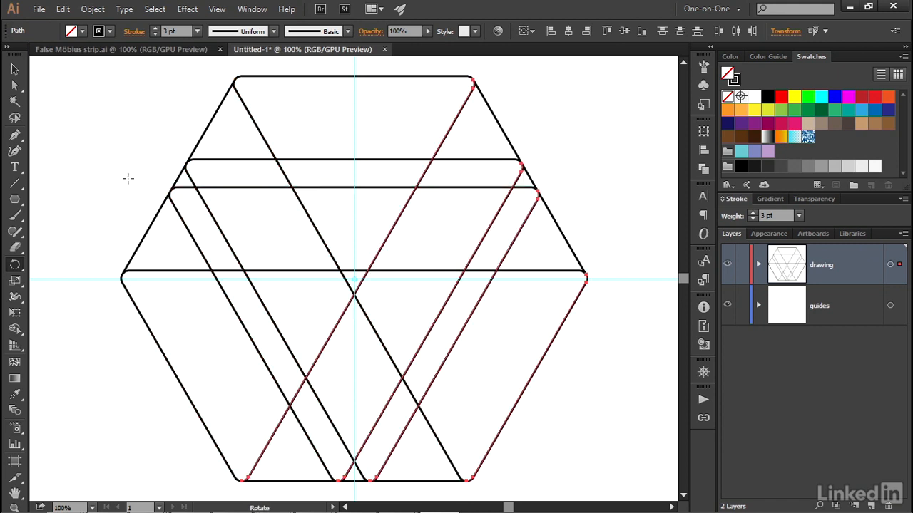
{"action": "key", "text": "v"}
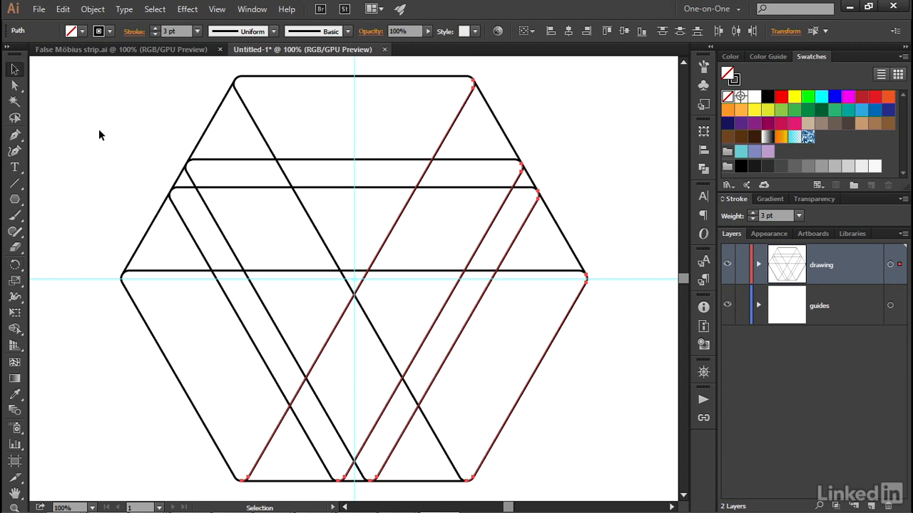
{"action": "left_click", "coordinate": [99, 130]}
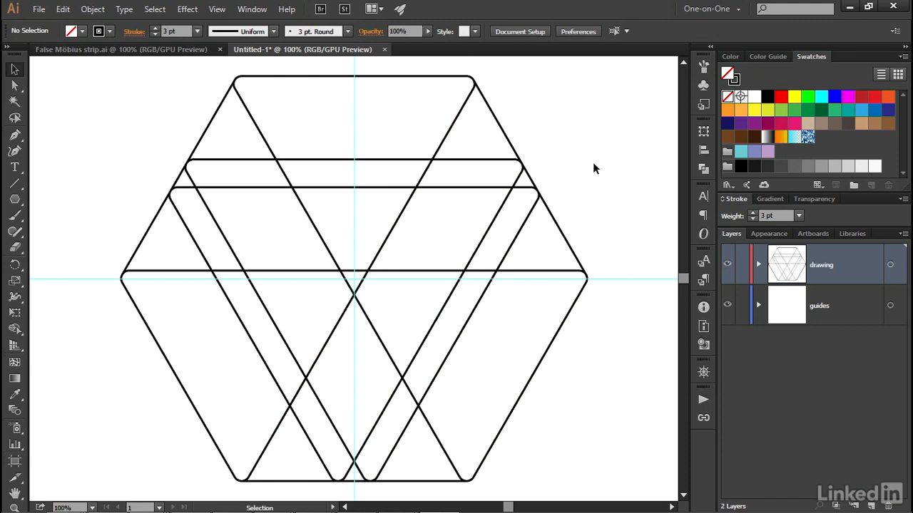
Step: Hide the guides layer and switch to the False Möbius strip.ai document to compare the line work with the finished artwork
{"action": "left_click", "coordinate": [727, 306]}
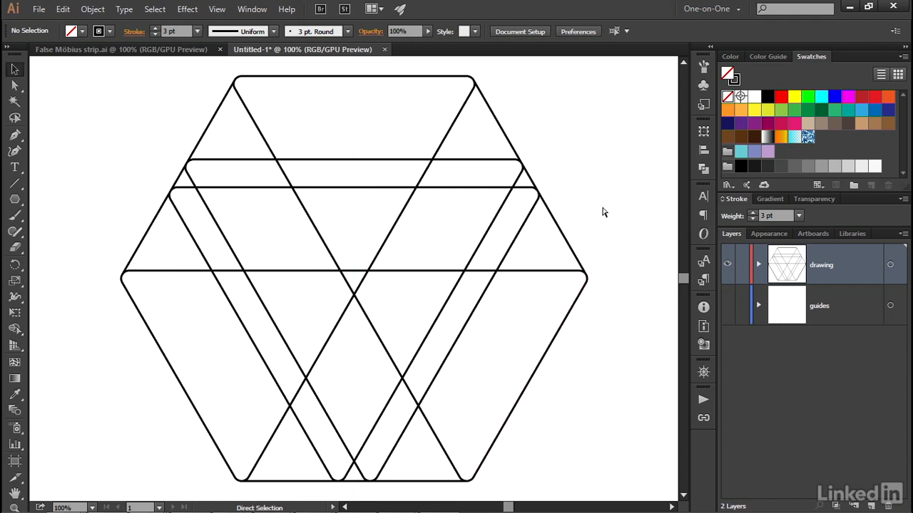
{"action": "key", "text": "ctrl+Tab"}
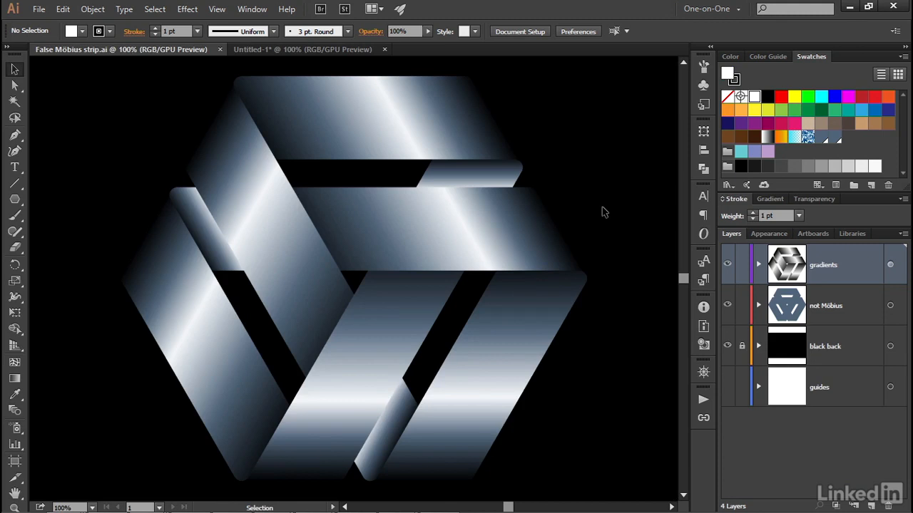